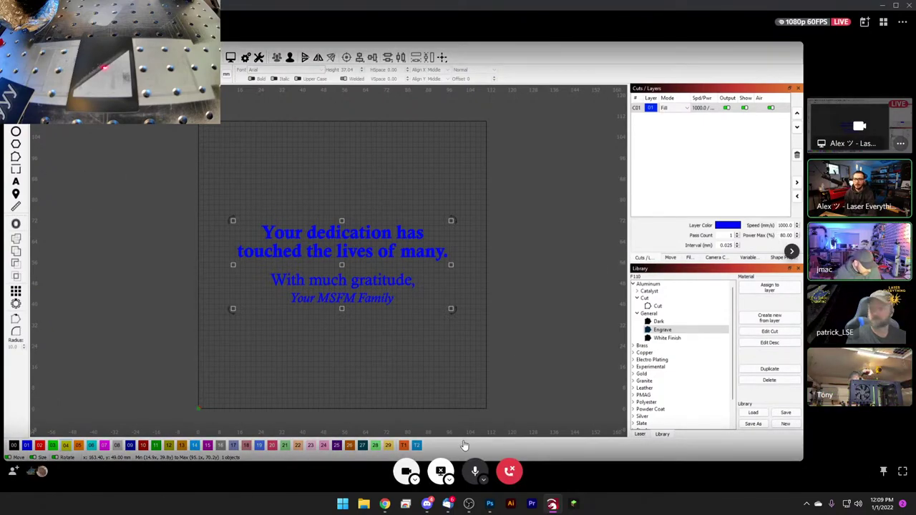
Stop the current Discord screen stream and enlarge the live screen-share tile in the call.
click(414, 480)
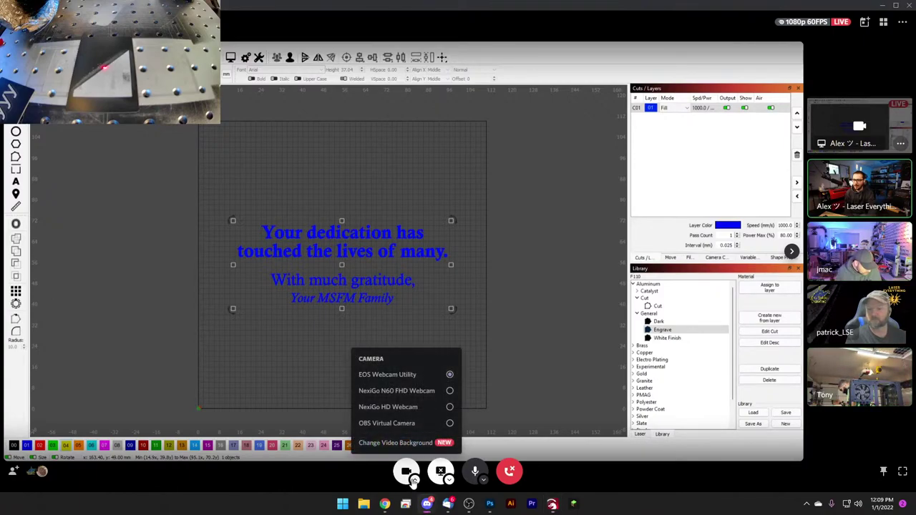
click(448, 482)
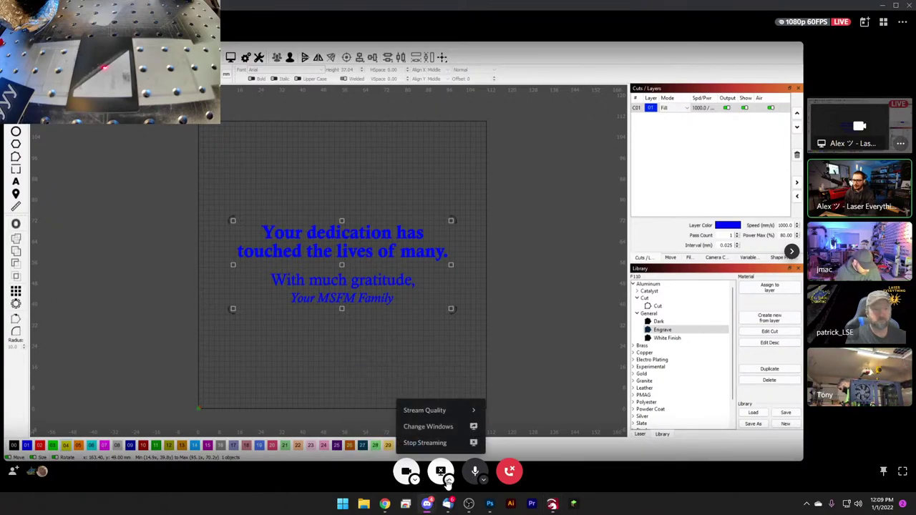
mouse_move(457, 413)
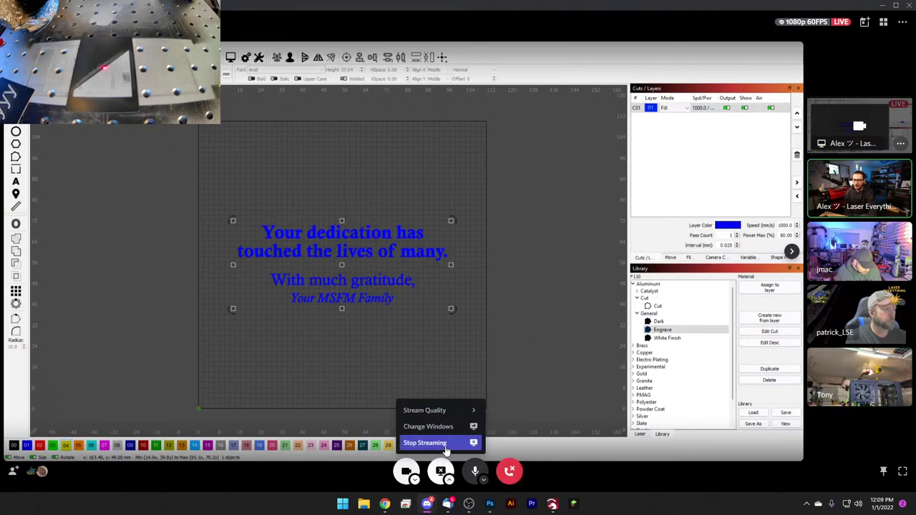
click(430, 443)
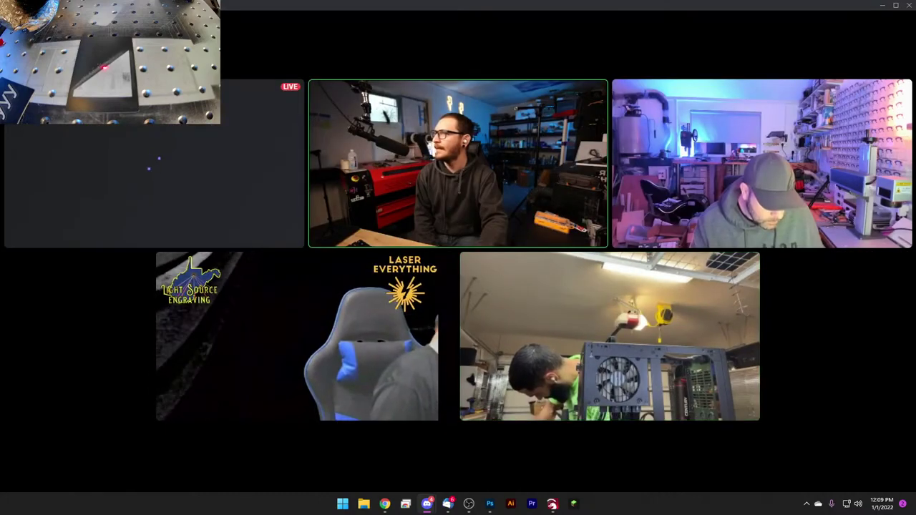
click(138, 163)
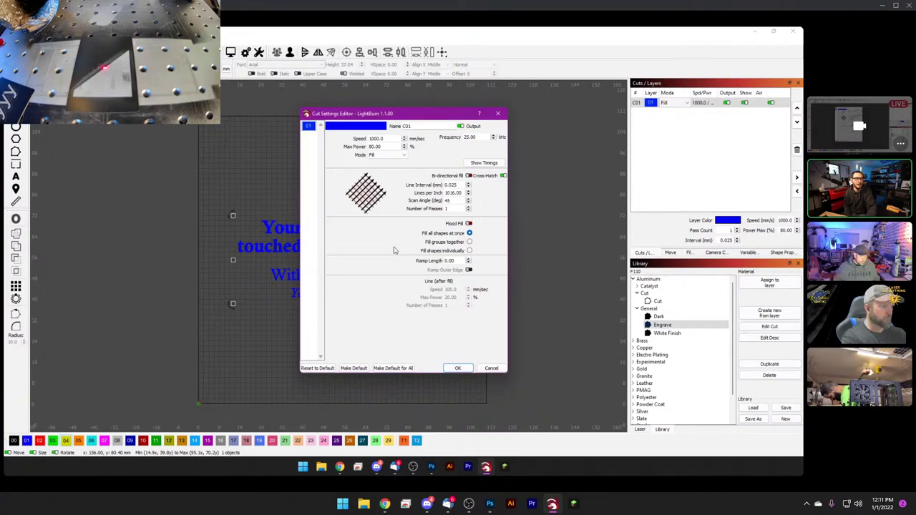
Examine layer C01's timing settings in LightBurn, turning the default timing override on and back off, and close the cut settings.
click(471, 163)
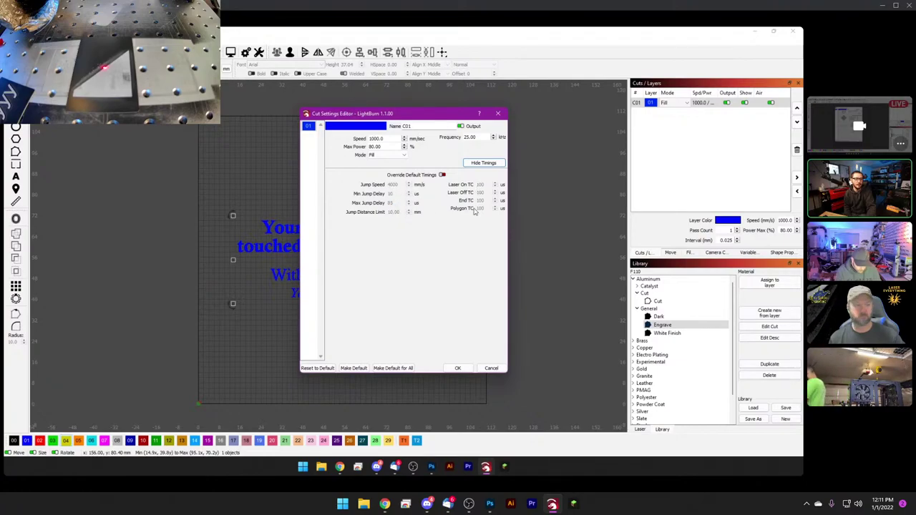
click(443, 176)
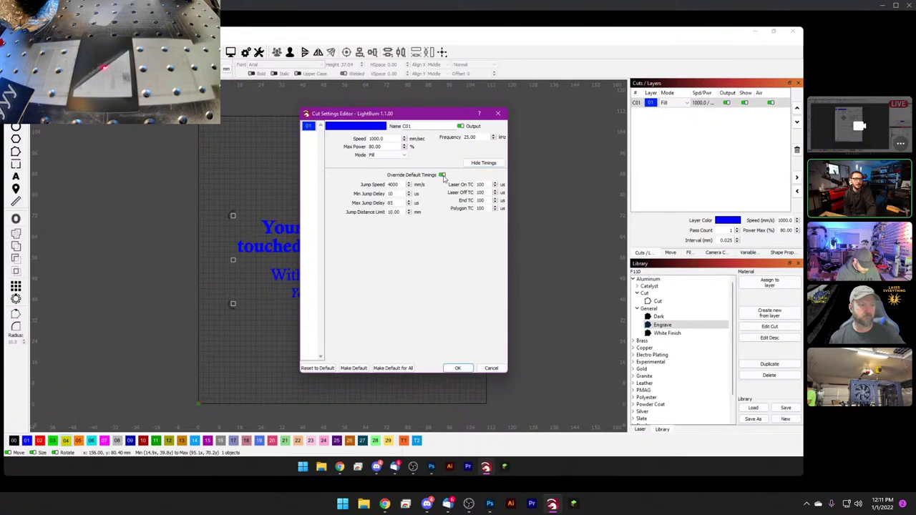
click(442, 175)
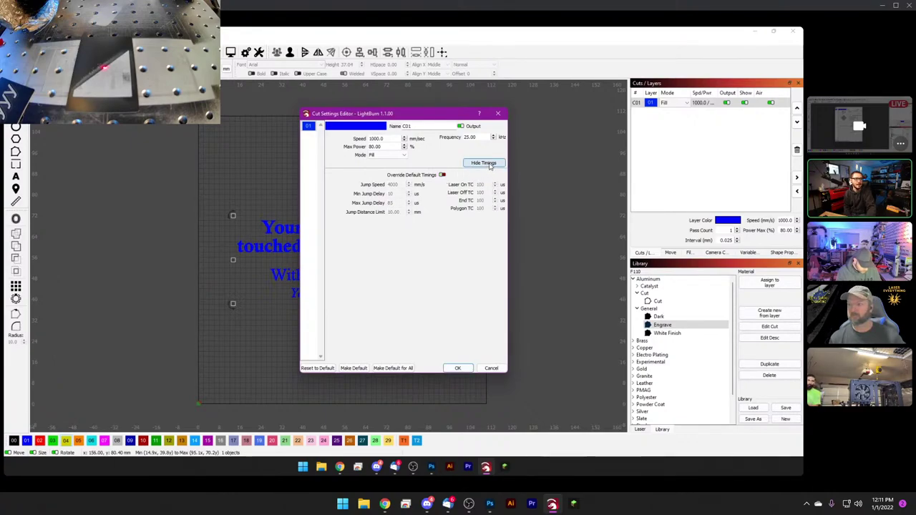
click(484, 163)
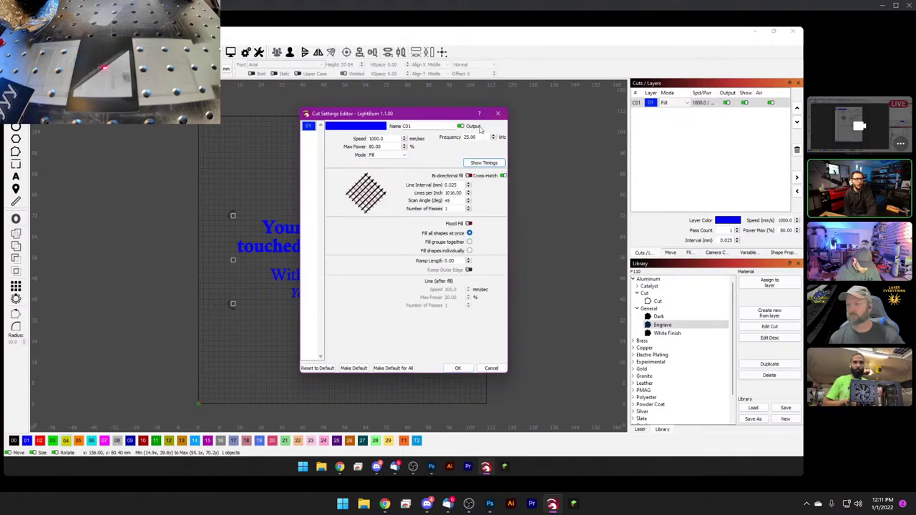
click(498, 113)
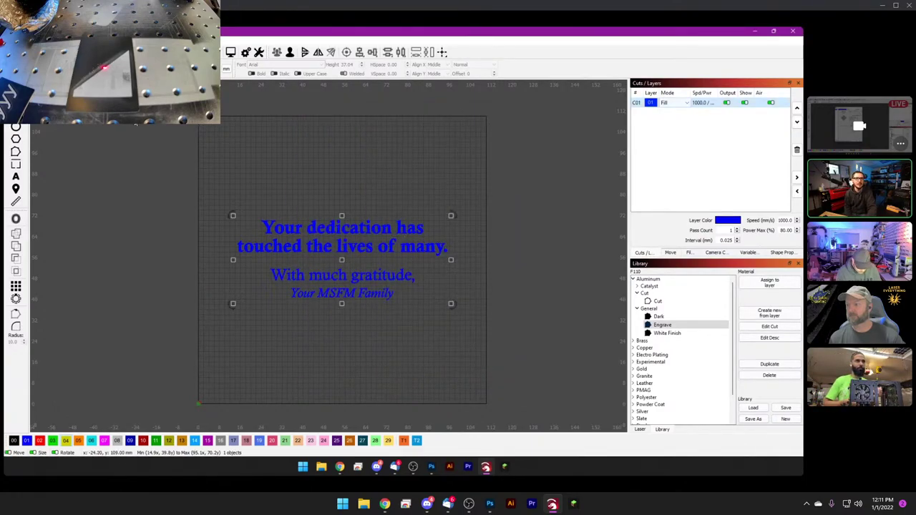
Review the fiber laser's device settings, choose JPT as the fiber type, and accept the configuration.
click(259, 53)
drag(322, 110, 219, 112)
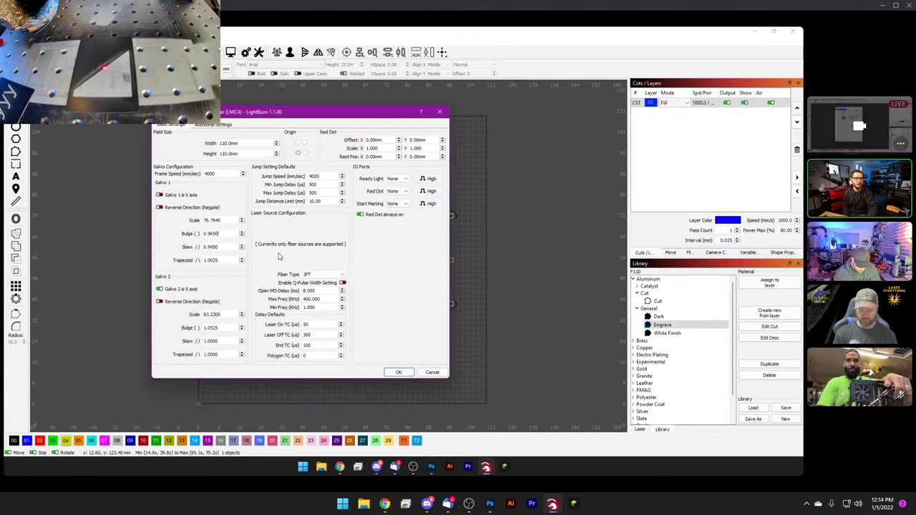
click(330, 274)
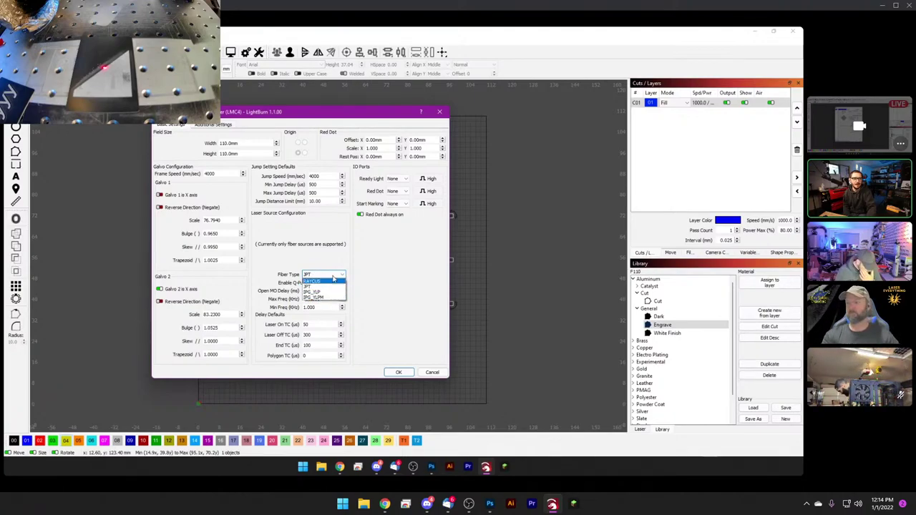
click(330, 287)
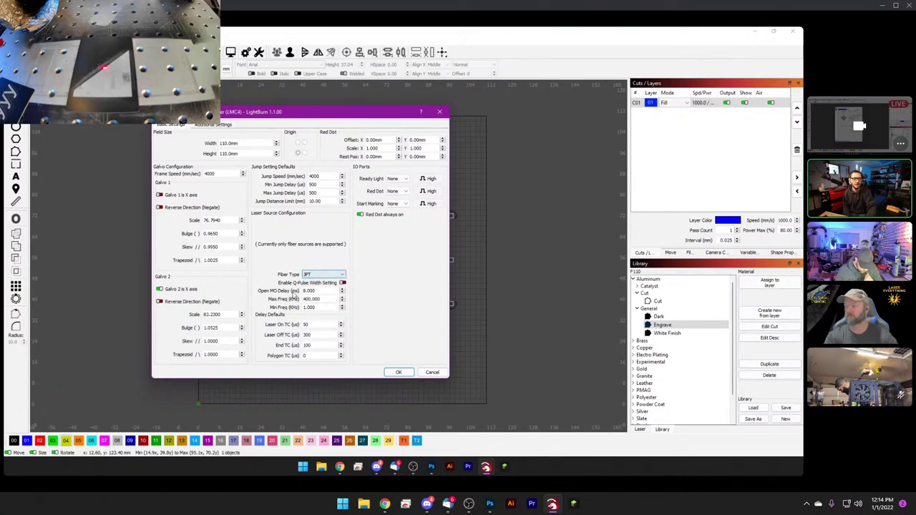
drag(315, 307, 304, 306)
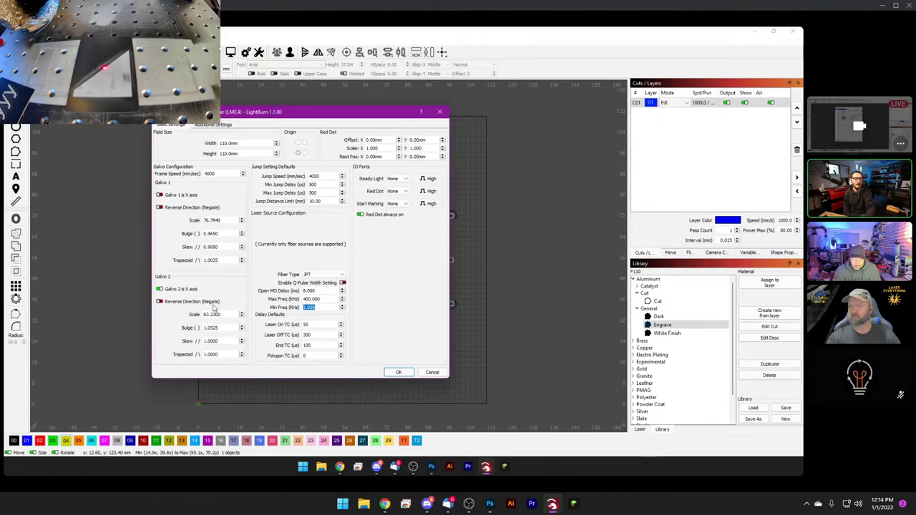
click(408, 373)
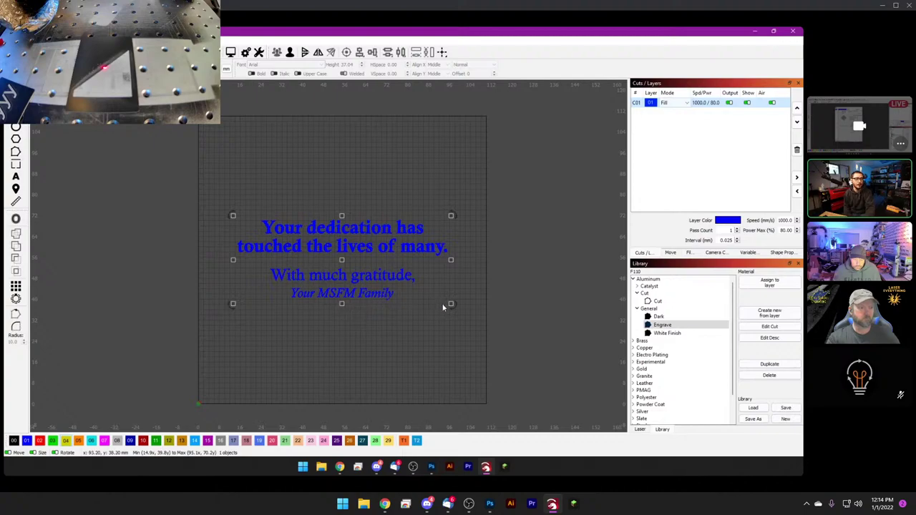
Scale the engraving text block down to about 55 mm wide and reposition it near the middle of the work area.
drag(449, 306, 381, 274)
drag(342, 245, 356, 245)
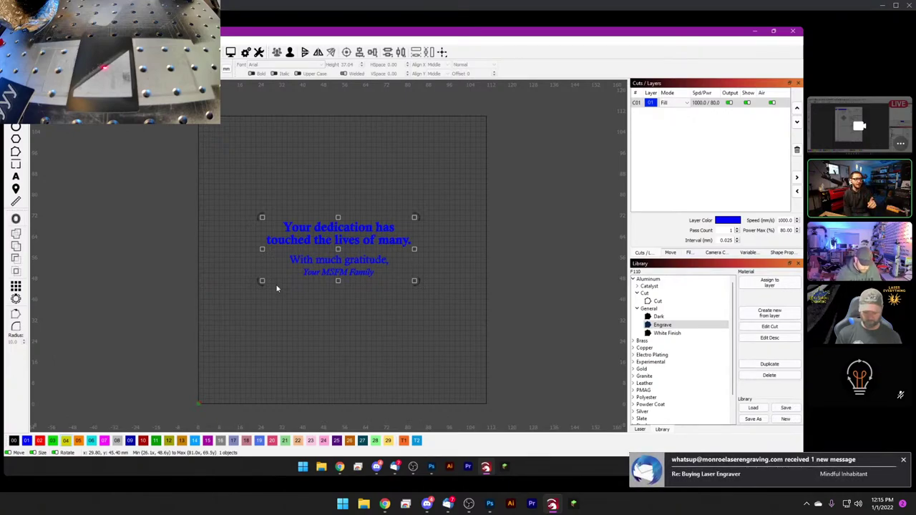
Collapse the Aluminum group in the material library and choose JCZFiber (LMC4) as the laser device.
click(633, 278)
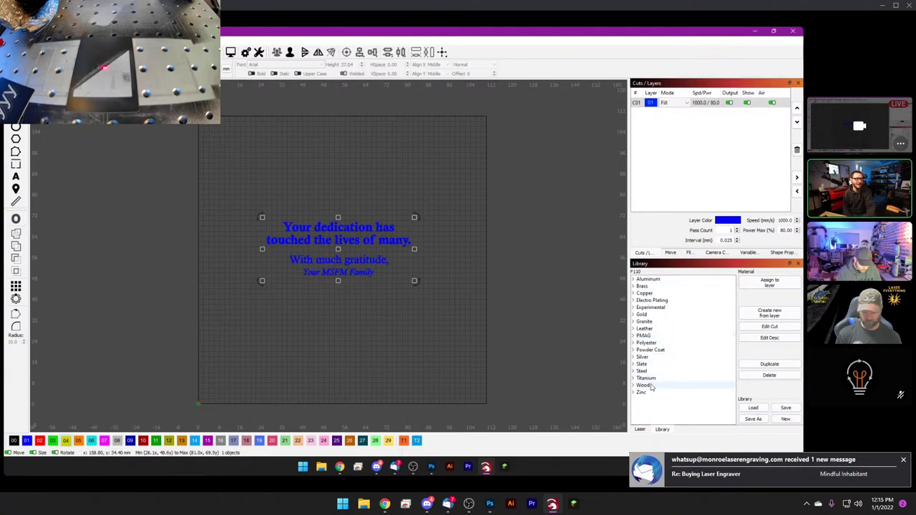
click(640, 430)
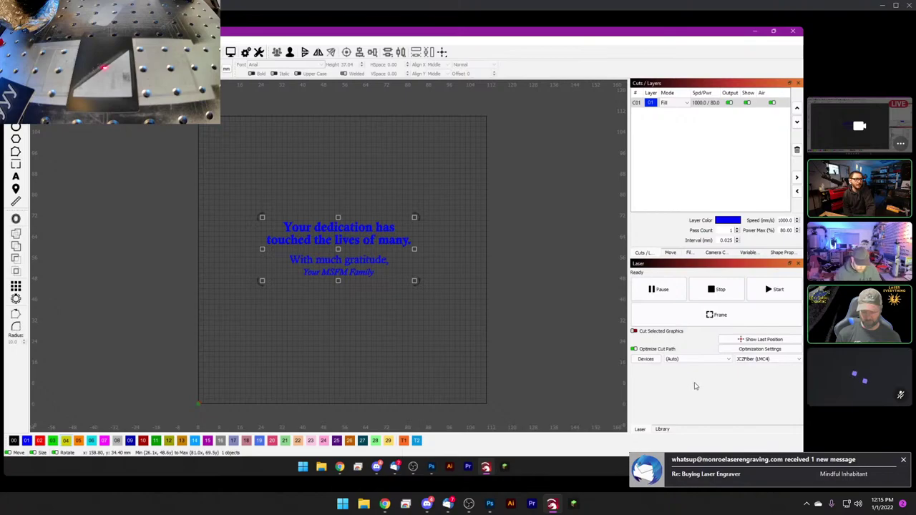
click(762, 360)
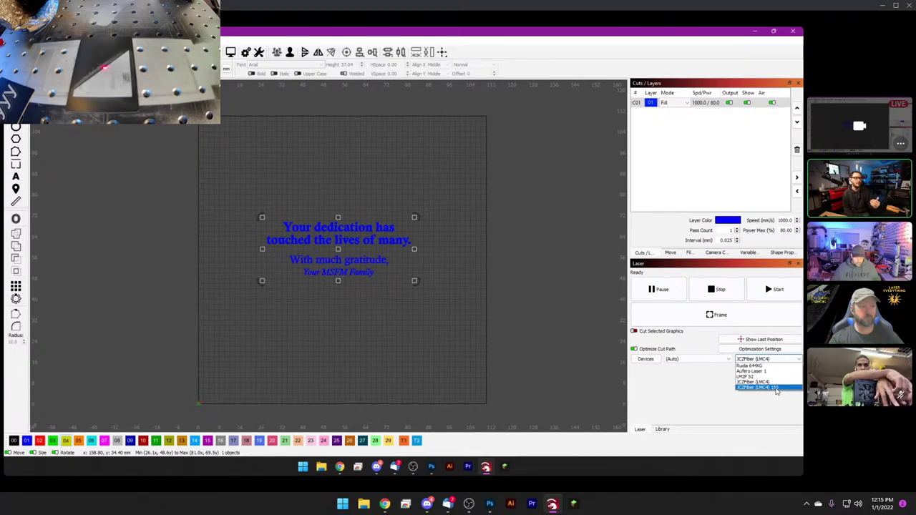
click(757, 382)
Scan for USB-connected lasers from the device list and close the discovery wizard without adding a device.
click(645, 360)
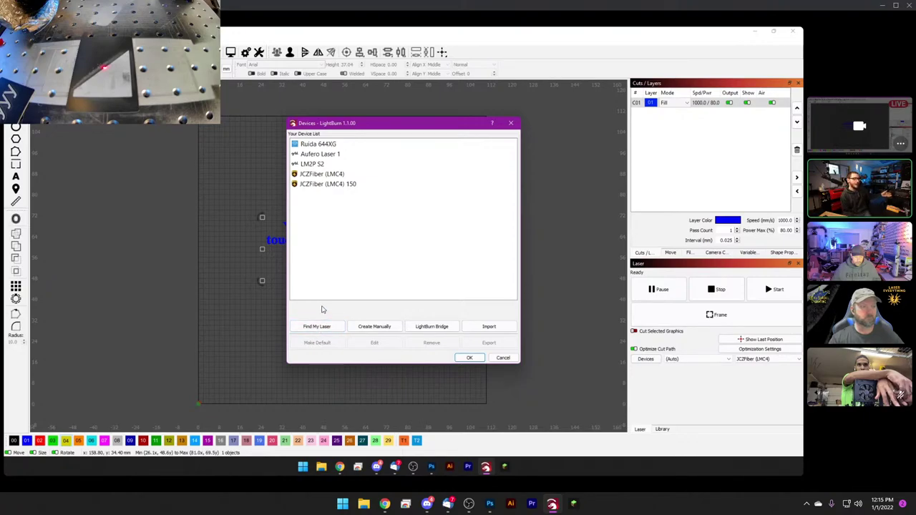
click(318, 328)
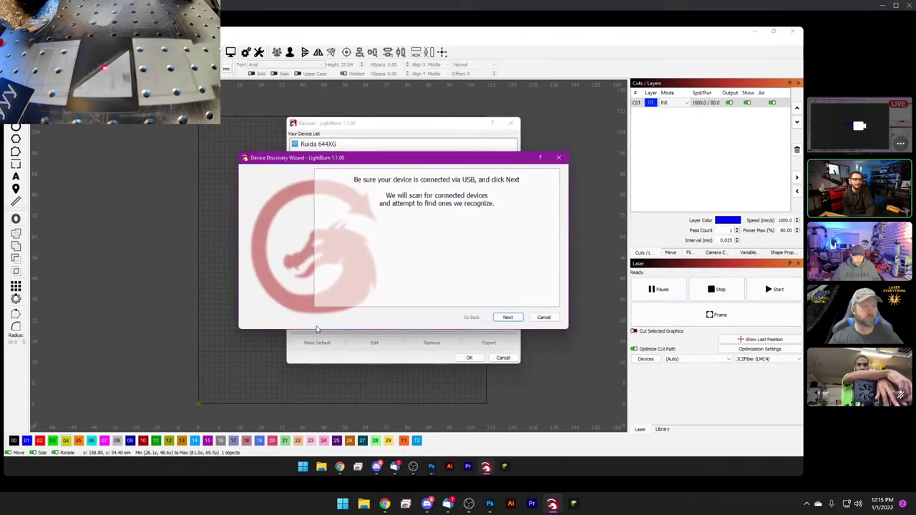
click(503, 320)
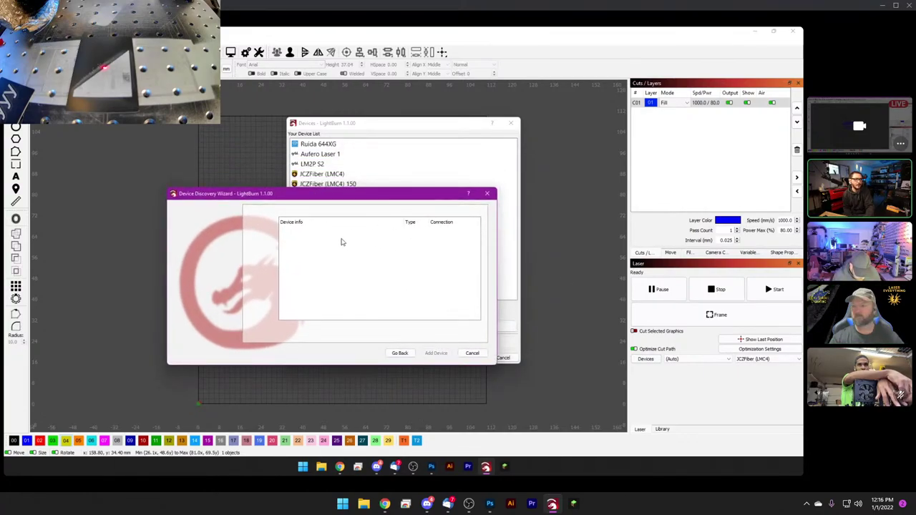
click(472, 353)
Start creating a new device manually with the JCZFiber controller, skipping the EZCad configuration import.
click(328, 184)
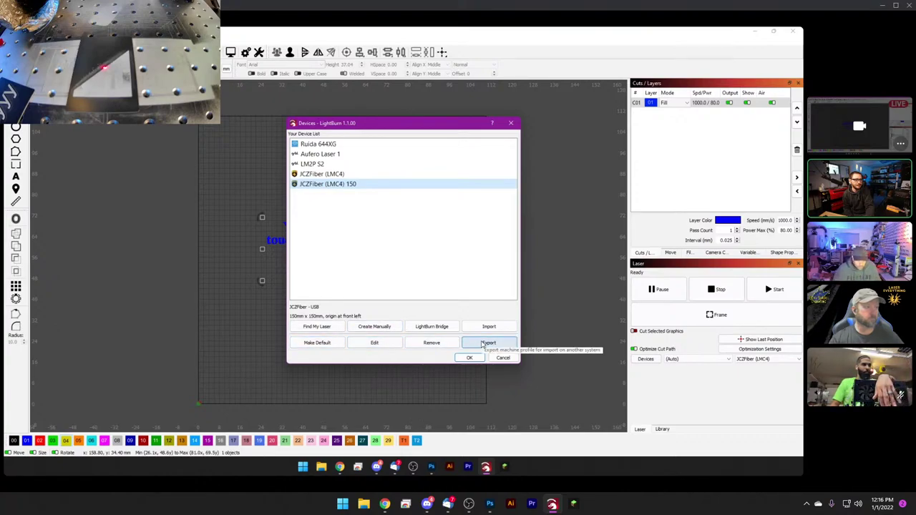
click(388, 332)
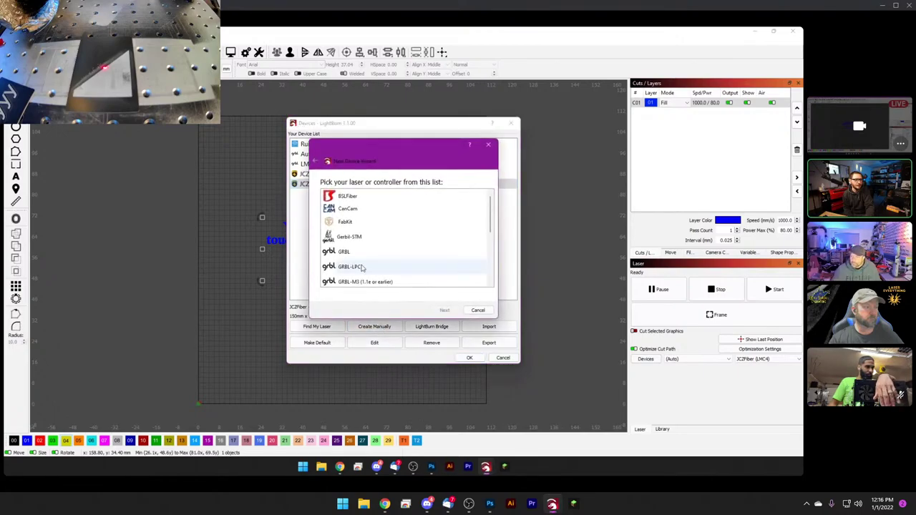
scroll(359, 259, down, 3)
click(347, 227)
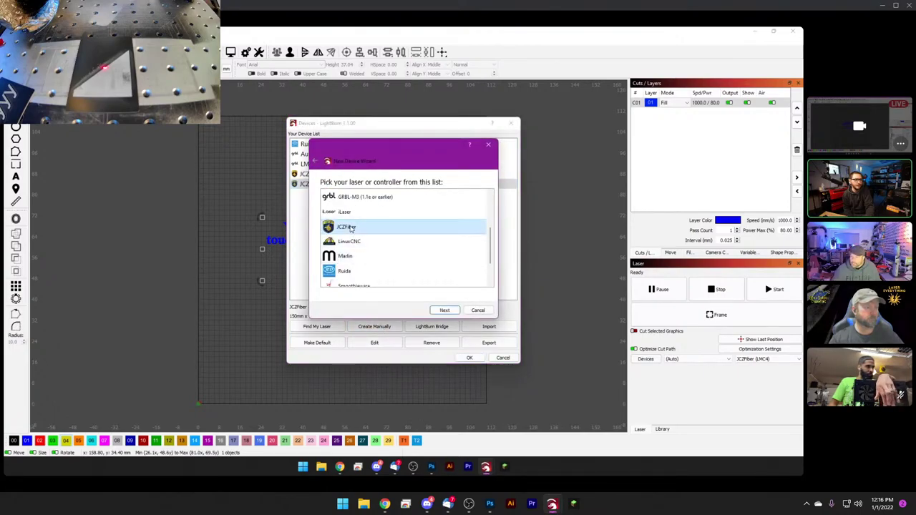
click(445, 310)
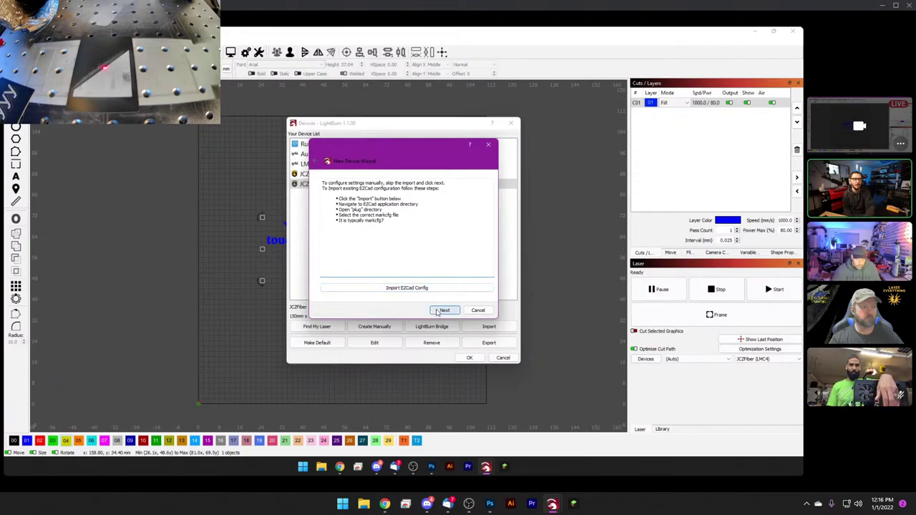
click(441, 310)
click(441, 311)
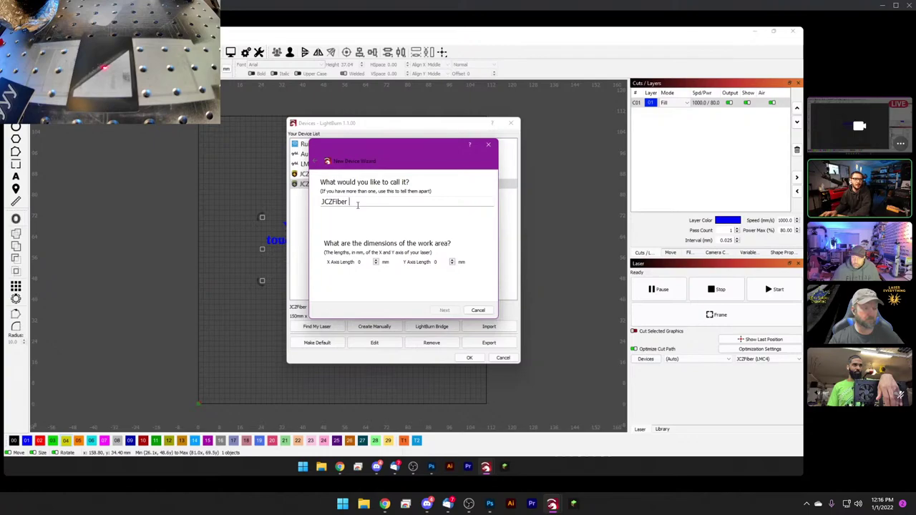
Name the new device JCZFiber 220, set its work area to 220 x 220 mm, and finish adding it.
text(220)
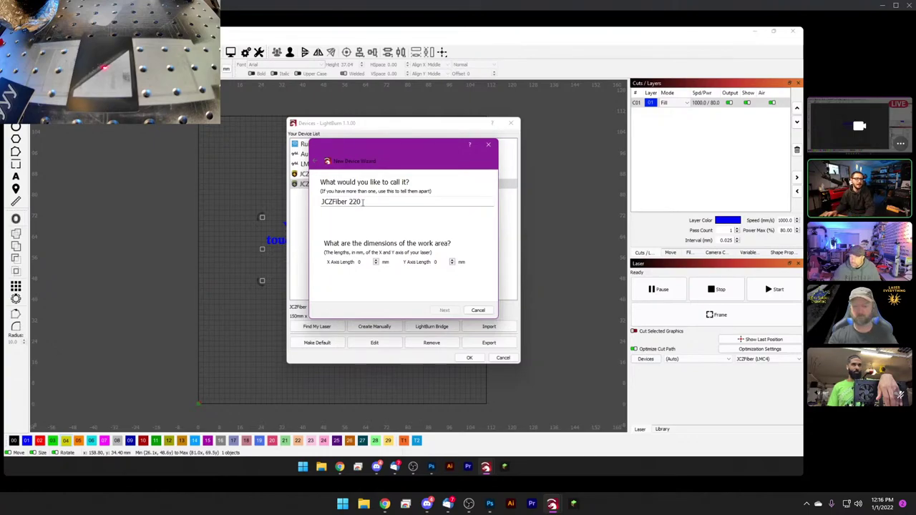
key(Tab)
text(22)
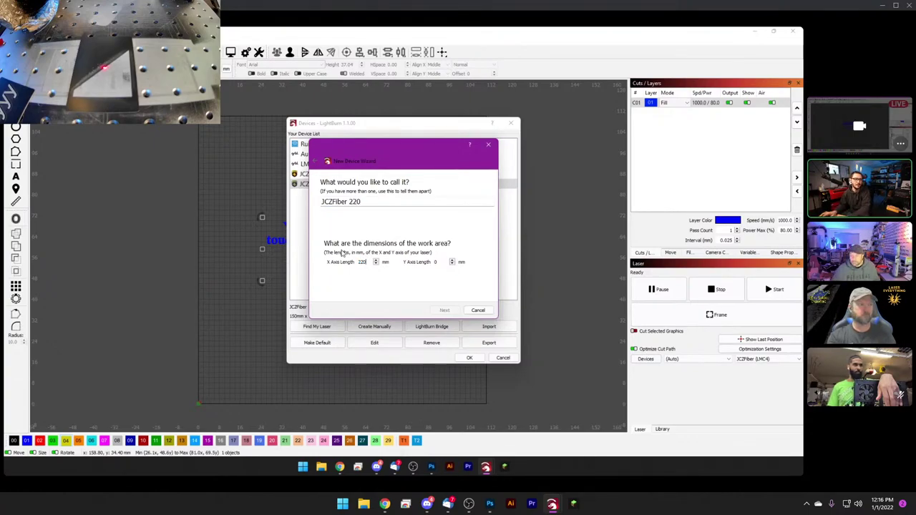
text(220)
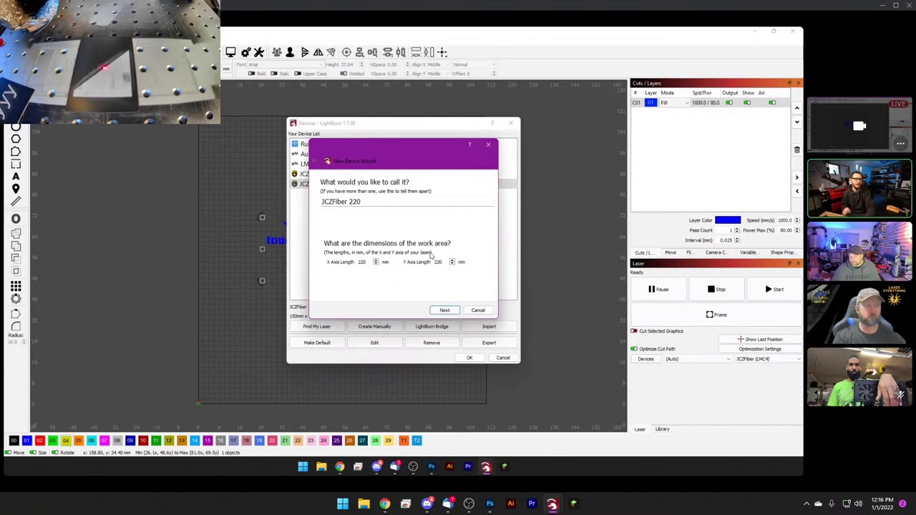
click(444, 311)
click(444, 311)
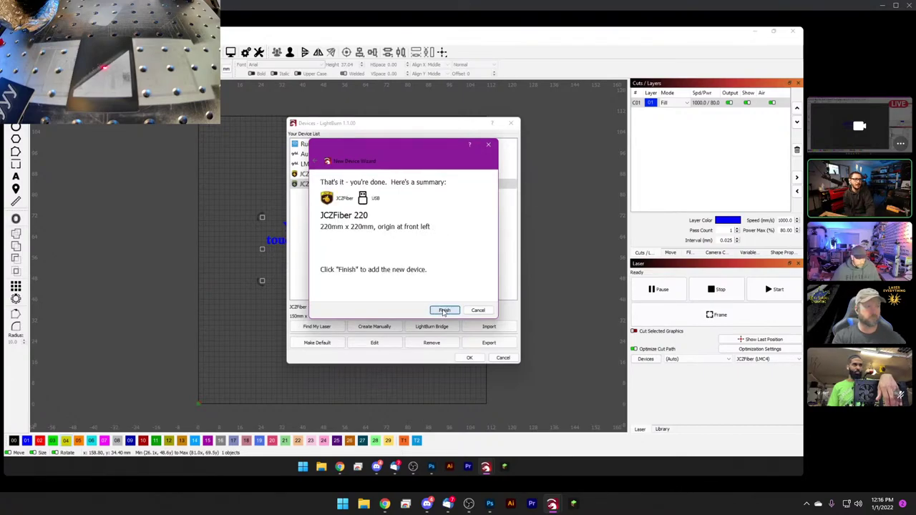
click(444, 311)
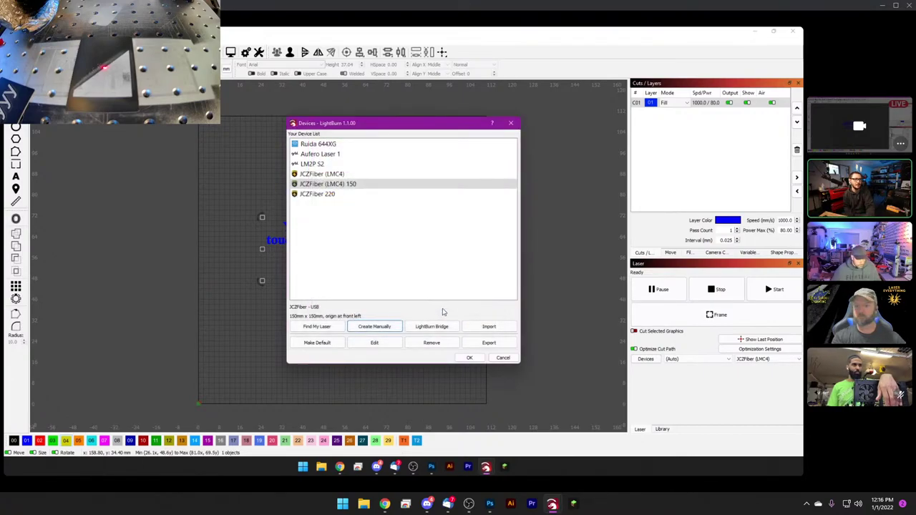
Select the original JCZFiber (LMC4) entry in the device list and accept the list.
click(324, 196)
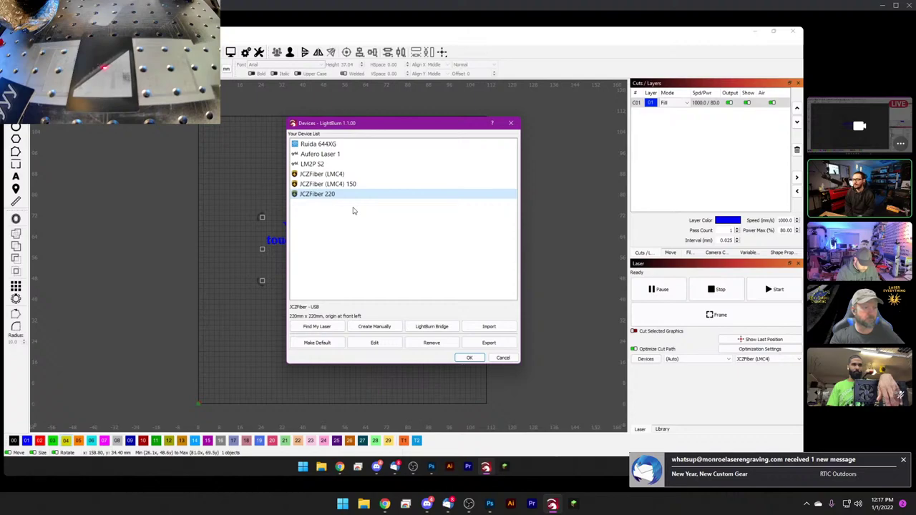
click(352, 177)
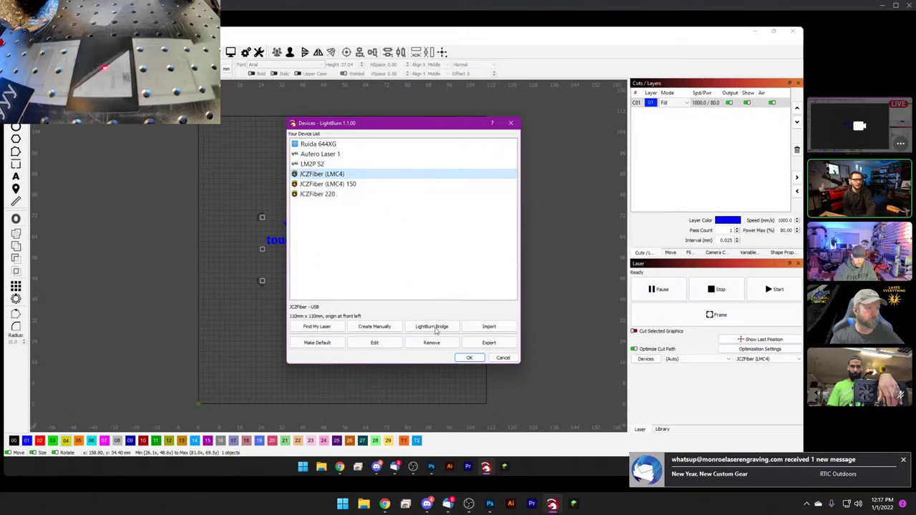
click(469, 358)
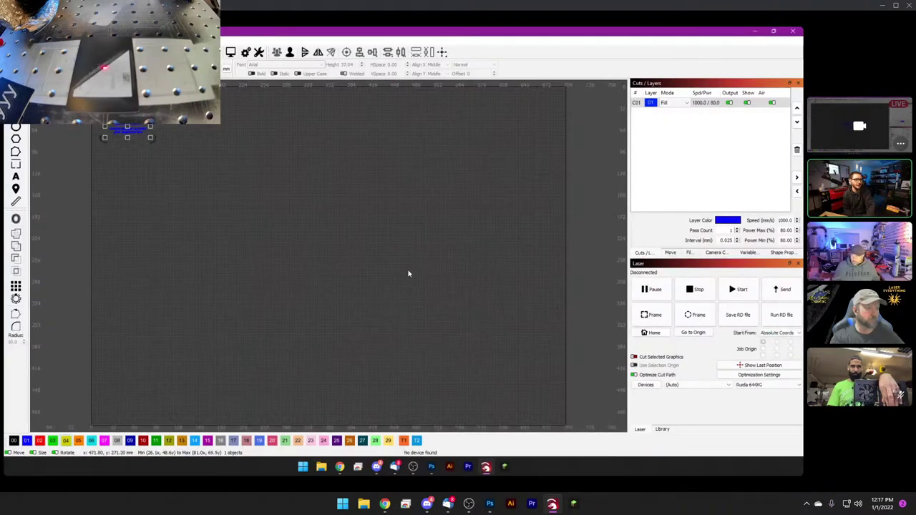
Make JCZFiber (LMC4) the active laser and deselect the dedication text.
click(759, 385)
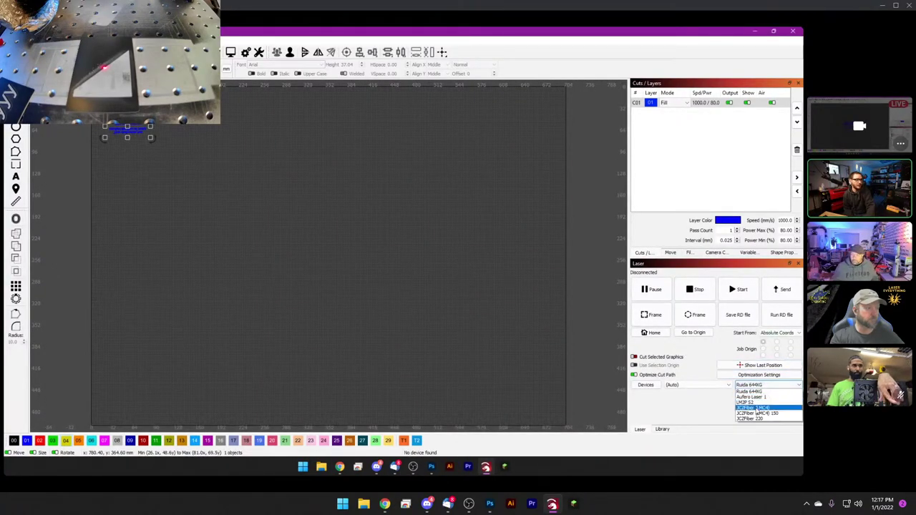
click(756, 408)
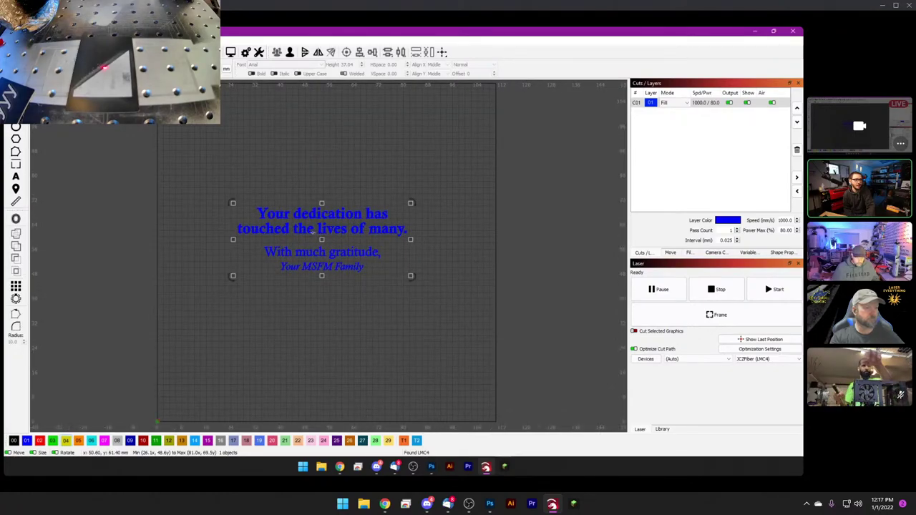
click(335, 167)
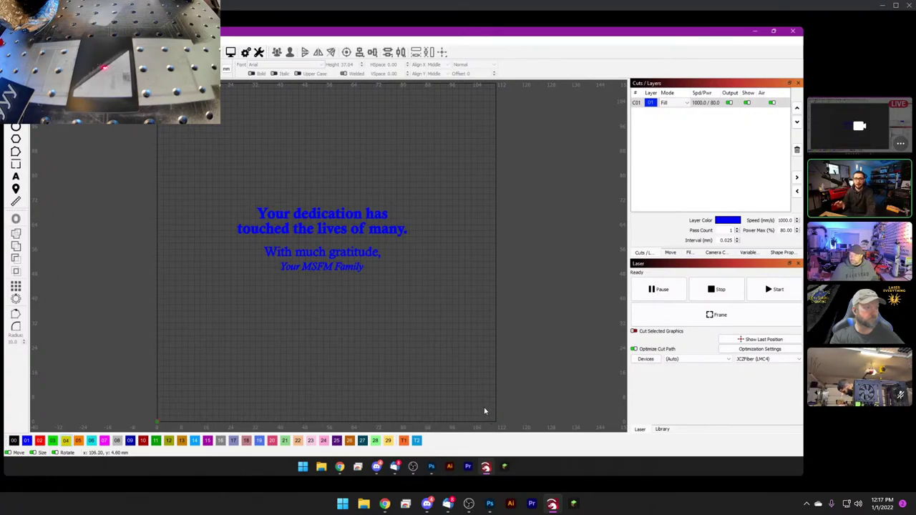
Launch a second LightBurn instance alongside the current project and close it again.
right_click(486, 467)
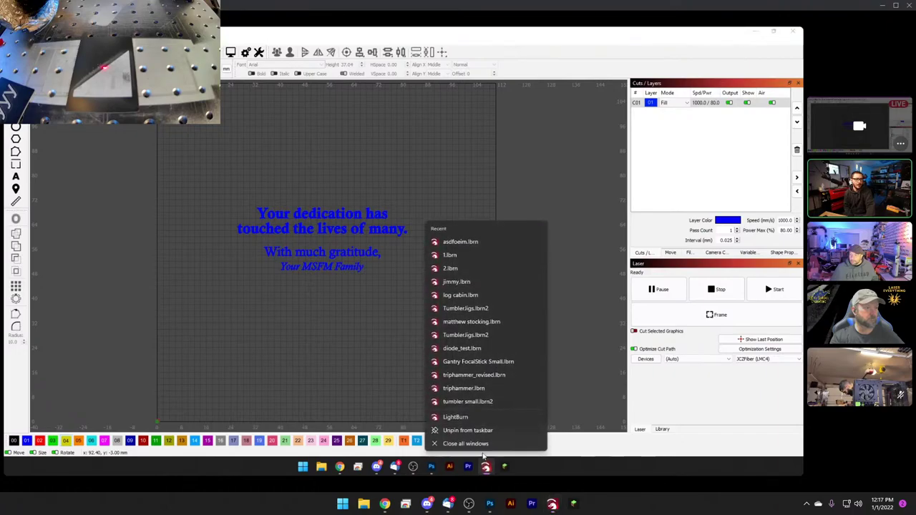
click(458, 418)
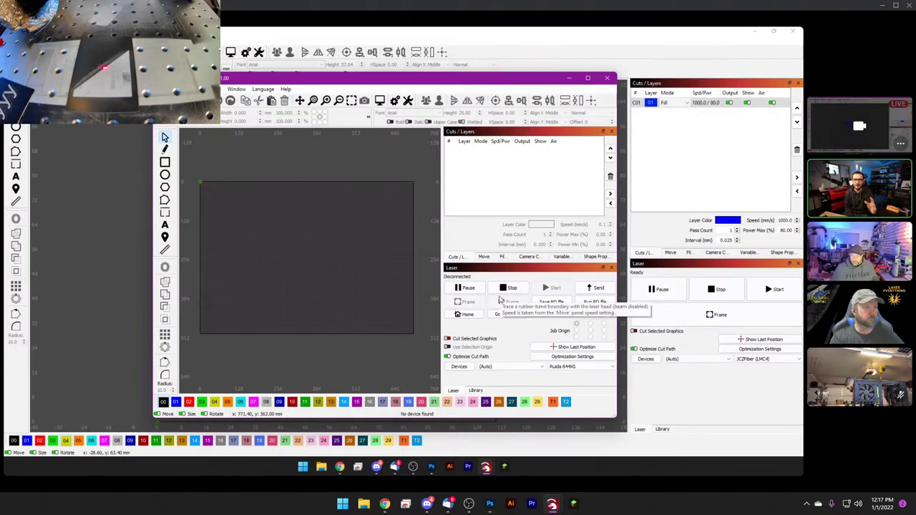
scroll(380, 305, down, 1)
scroll(380, 305, up, 1)
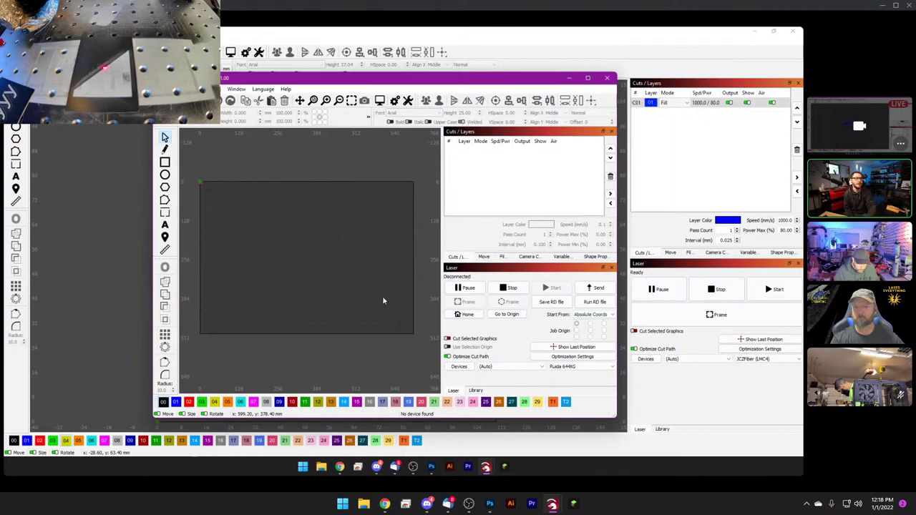
click(607, 78)
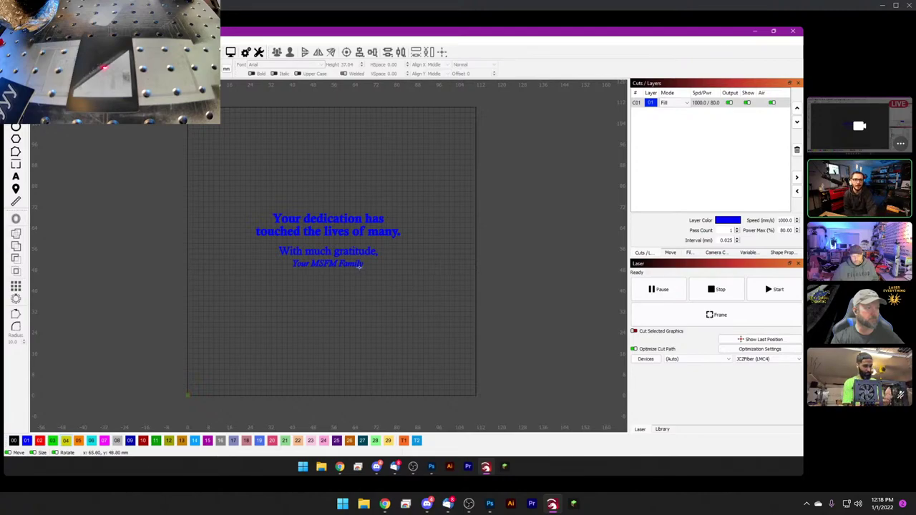
Select the dedication text and clear the selection to demonstrate the Cut Selected Graphics option.
scroll(395, 296, down, 1)
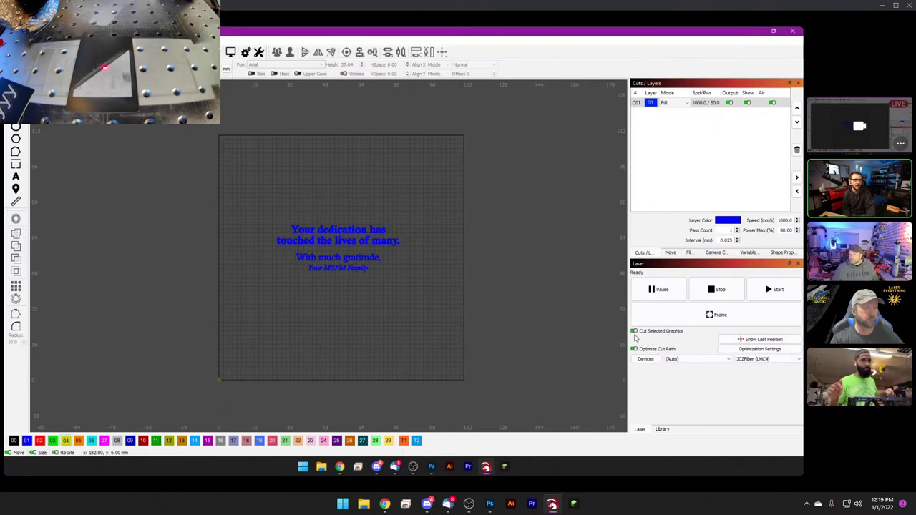
click(364, 241)
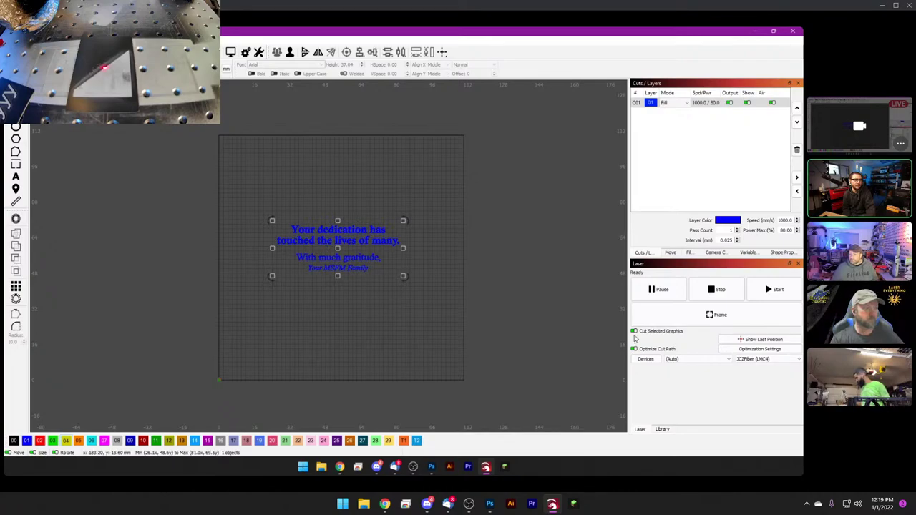
click(261, 297)
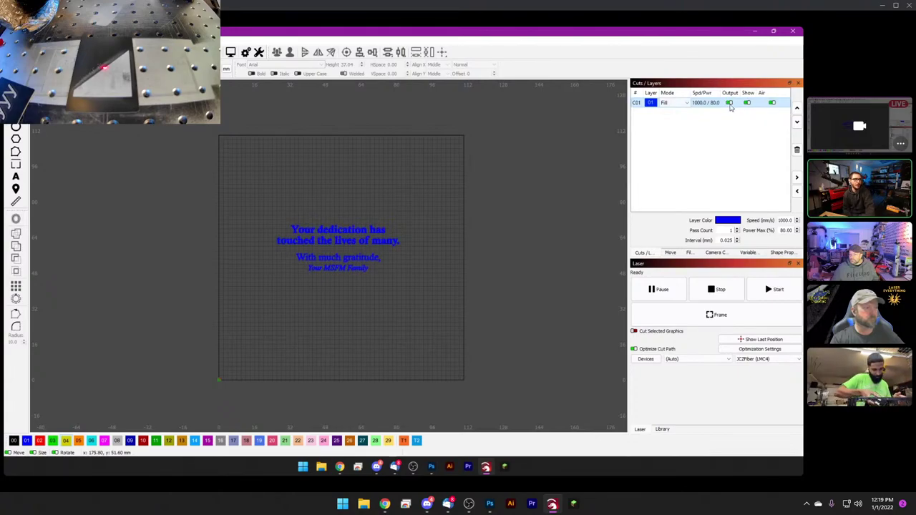
Preview the dedication text with live framing, and enlarge it to about 83 mm wide, centred in the work area.
click(682, 318)
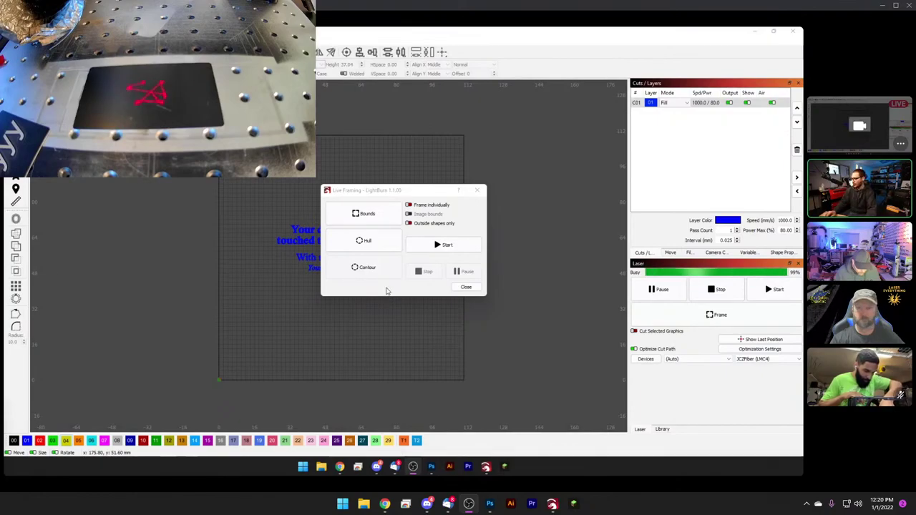
click(467, 287)
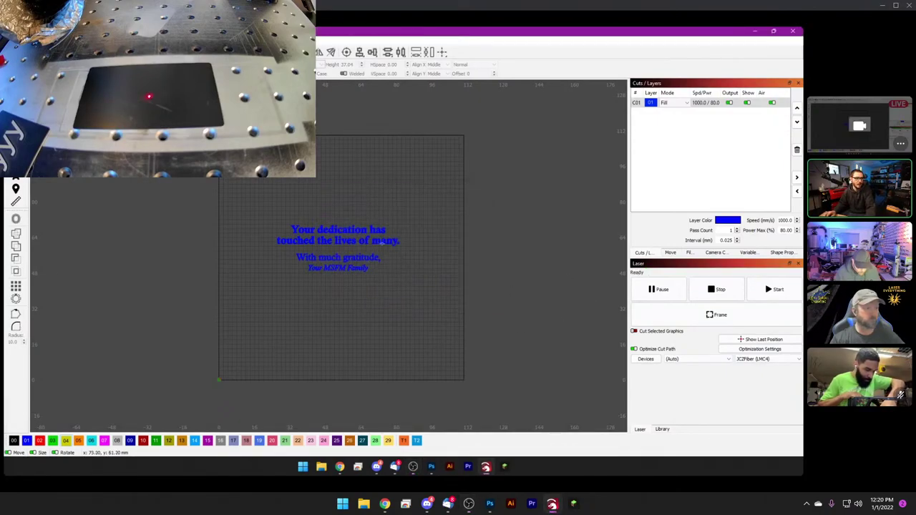
drag(402, 225, 452, 198)
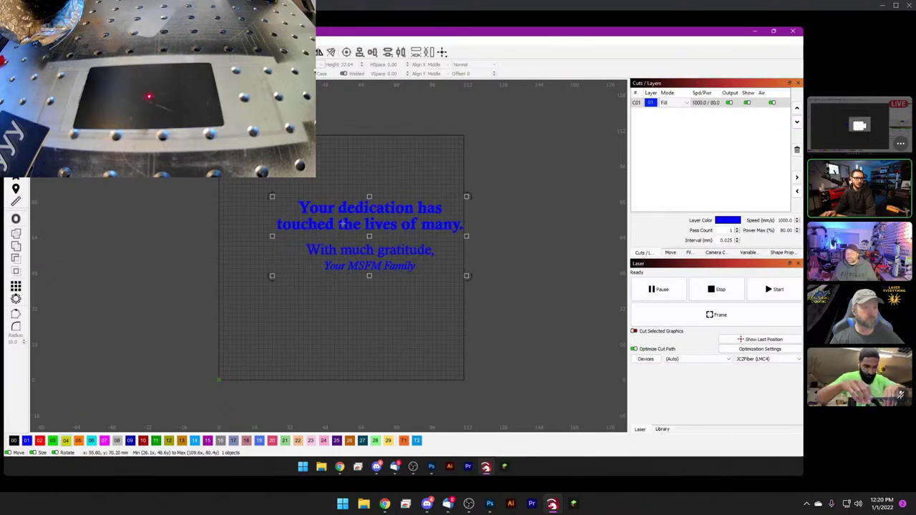
drag(347, 225, 318, 245)
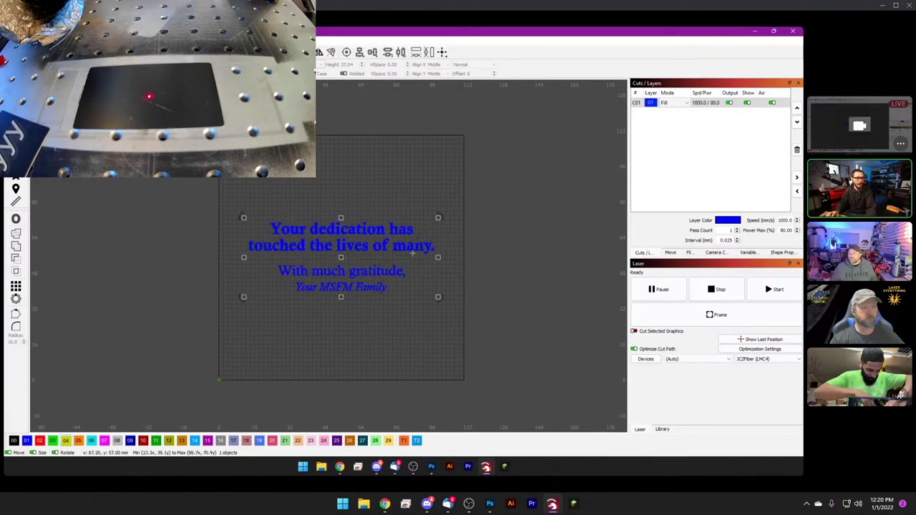
Live-frame the enlarged text, comparing the Bounds and Hull outlines and trying the Frame individually option.
click(716, 315)
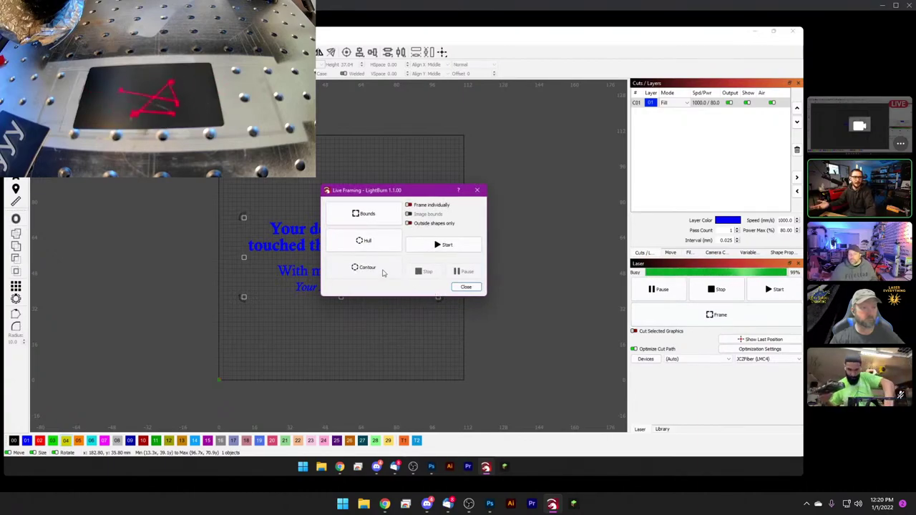
click(379, 224)
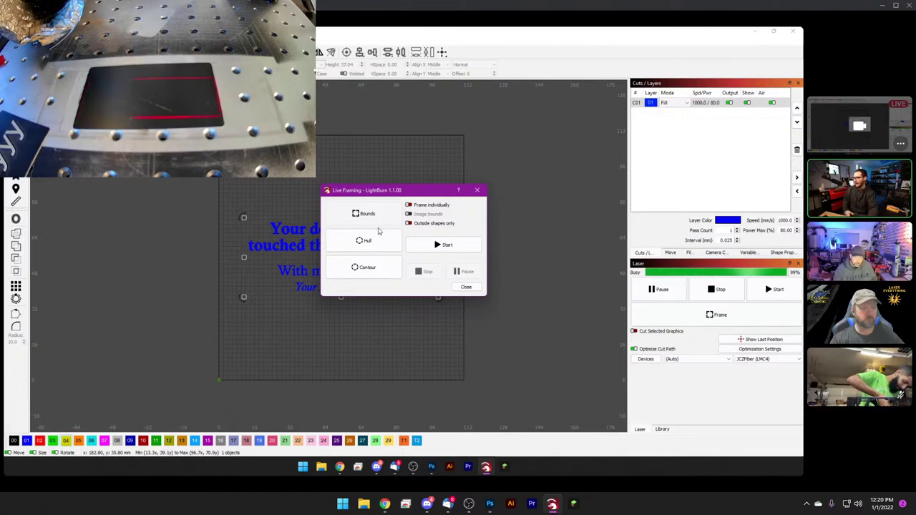
click(408, 205)
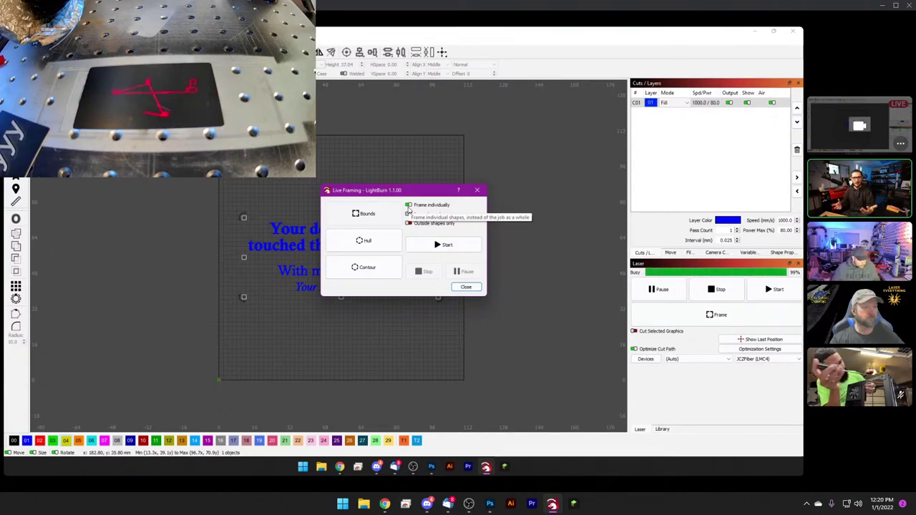
click(409, 206)
click(363, 241)
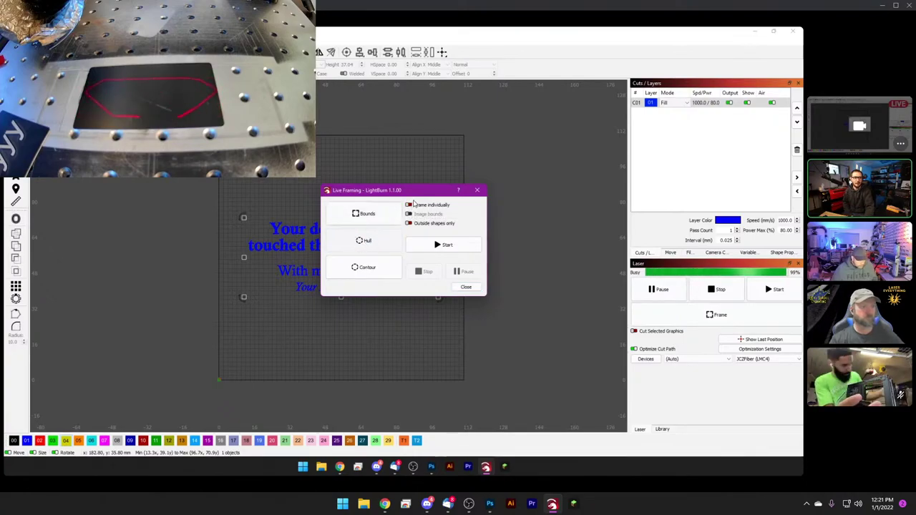
click(363, 214)
click(360, 244)
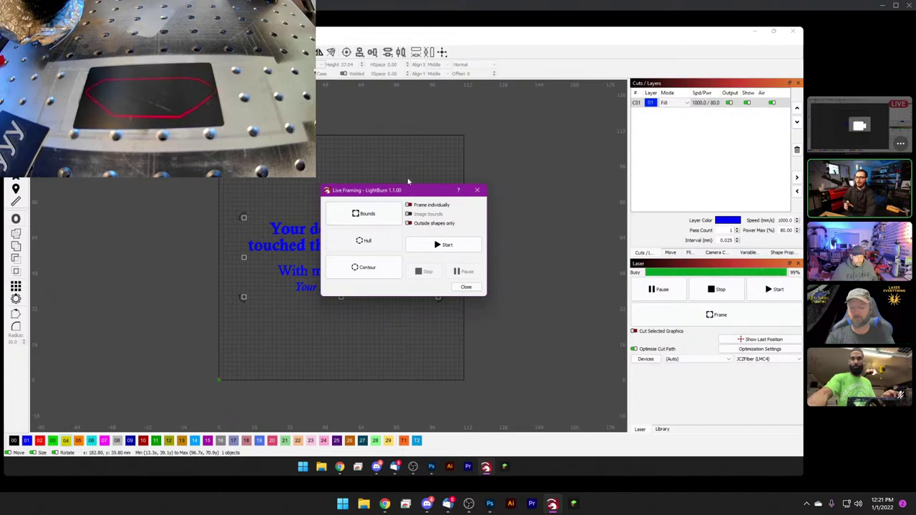
Uncover the dedication text behind the Live Framing dialog and compare Contour and Hull framing, trying Outside shapes only.
drag(407, 195, 503, 213)
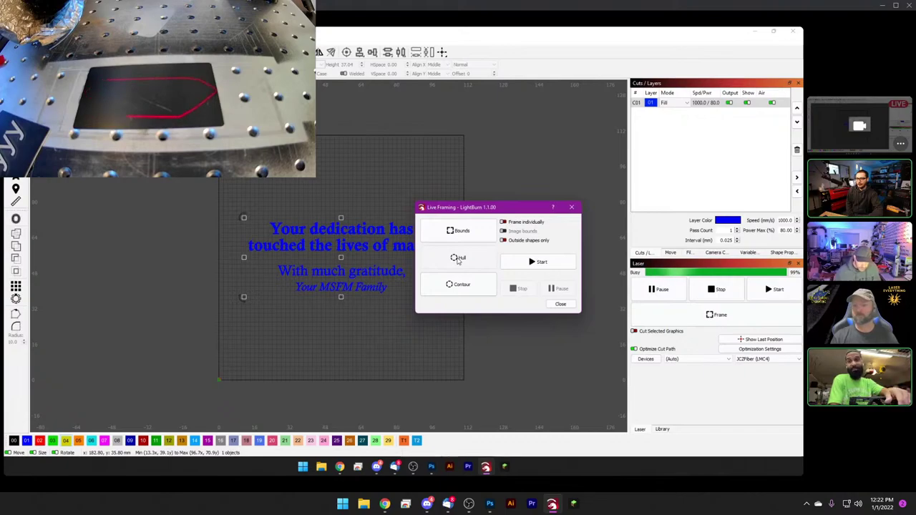
click(466, 284)
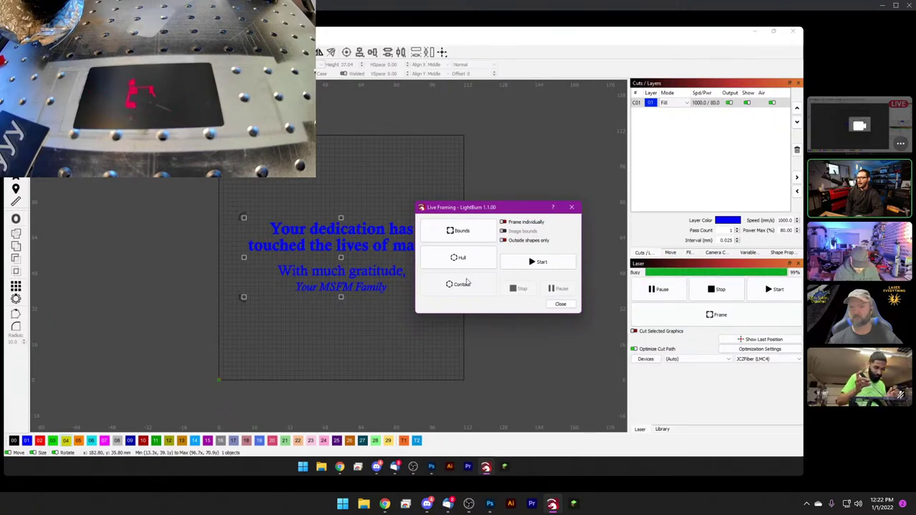
click(464, 264)
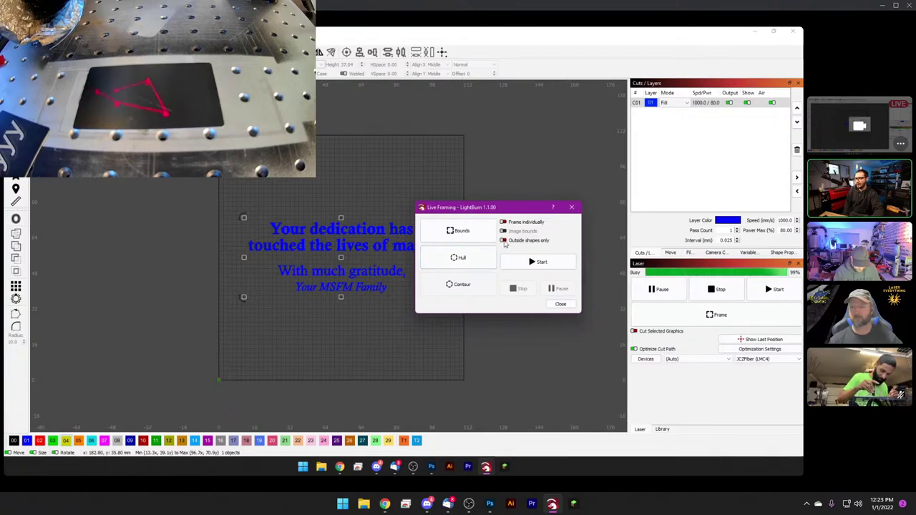
click(504, 242)
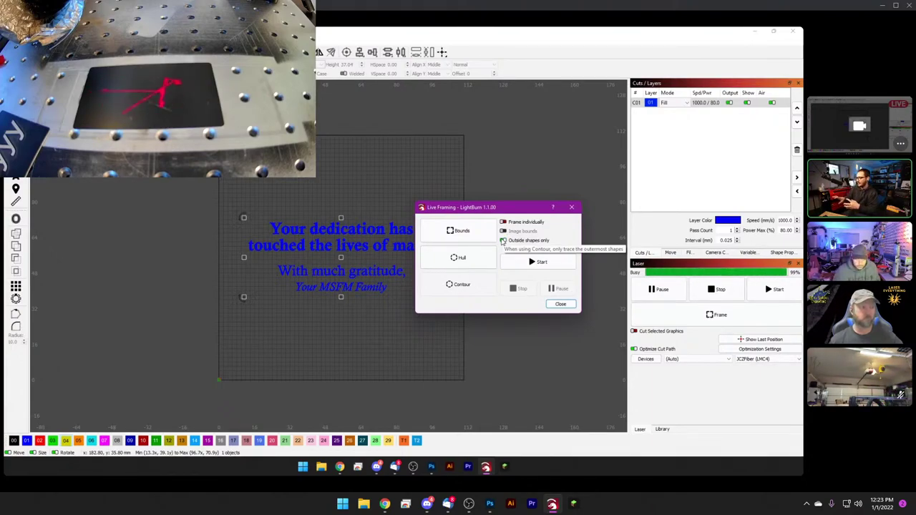
click(504, 240)
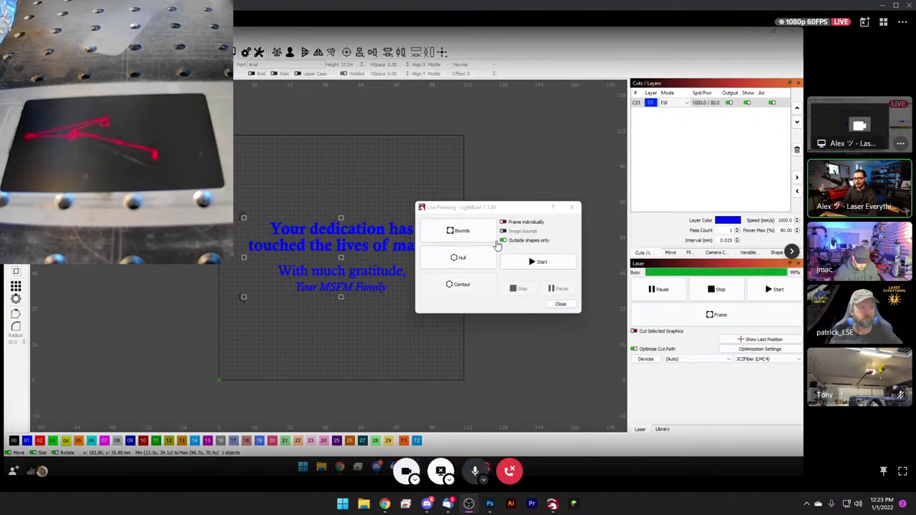
Restore the enlarged screen-share view, frame the text by its bounds without Outside shapes only, and end live framing.
click(505, 245)
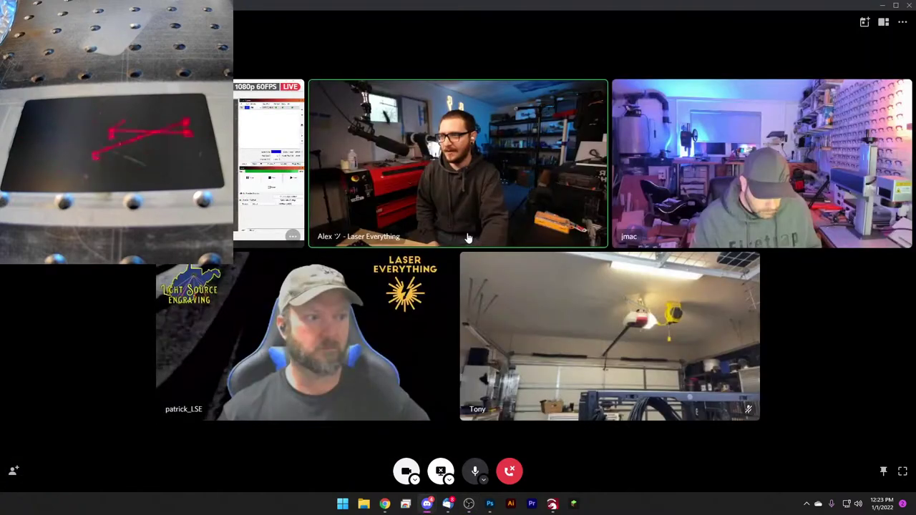
click(286, 197)
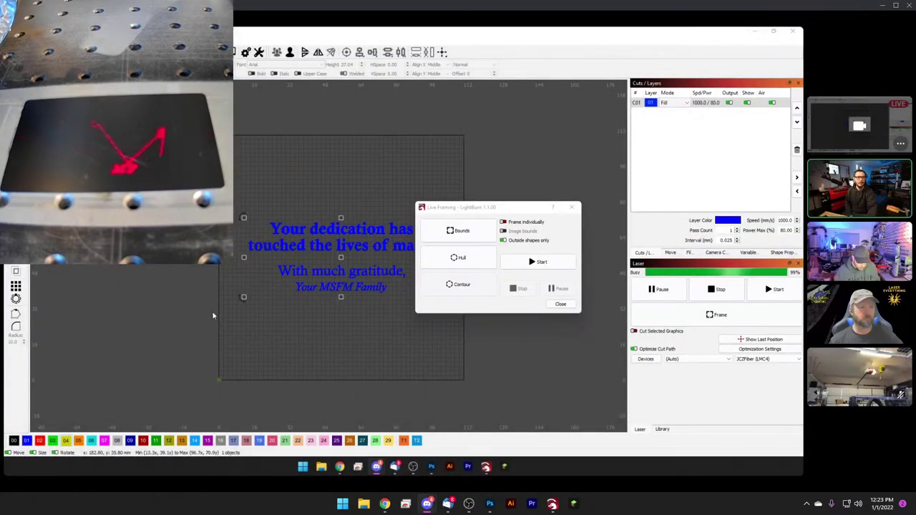
click(459, 230)
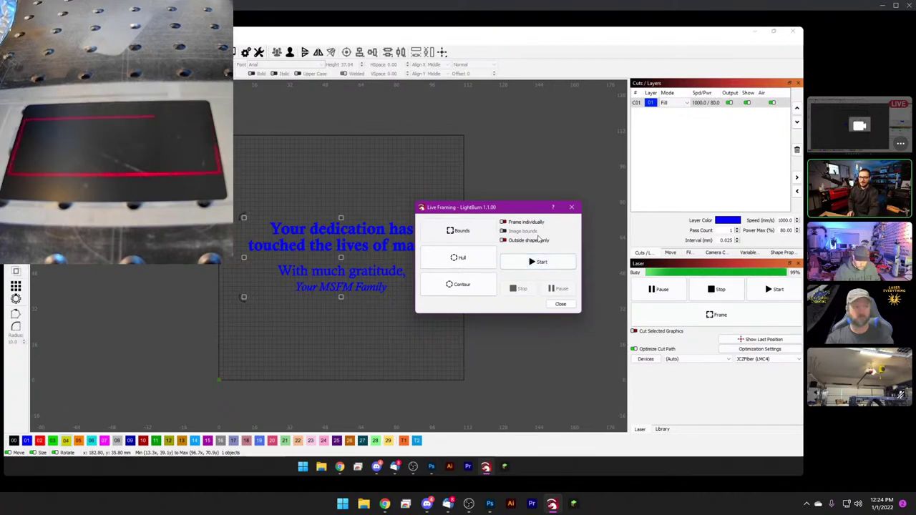
click(561, 303)
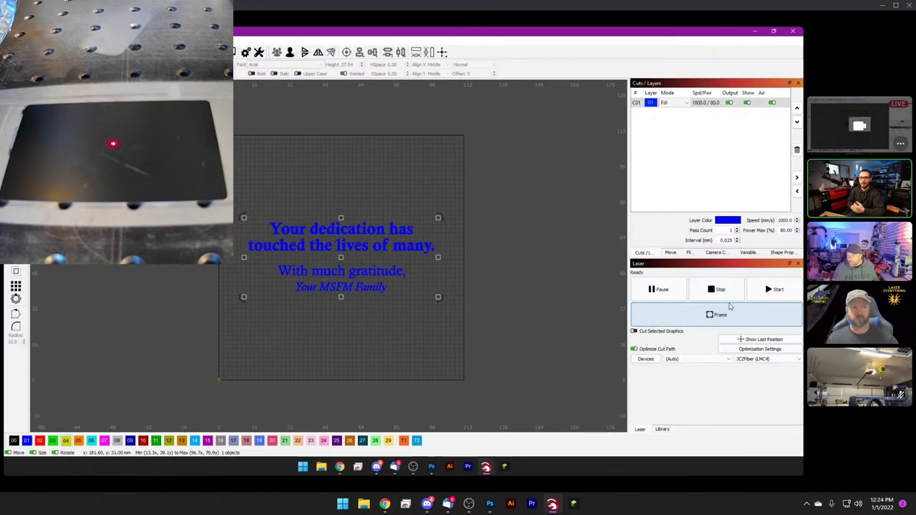
Recheck the text's placement with Bounds live framing and start engraving the job.
click(719, 315)
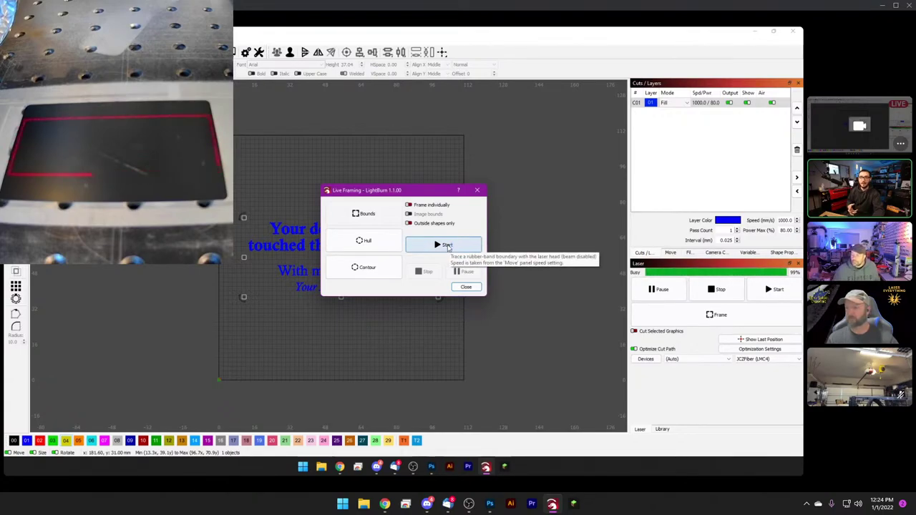
click(466, 288)
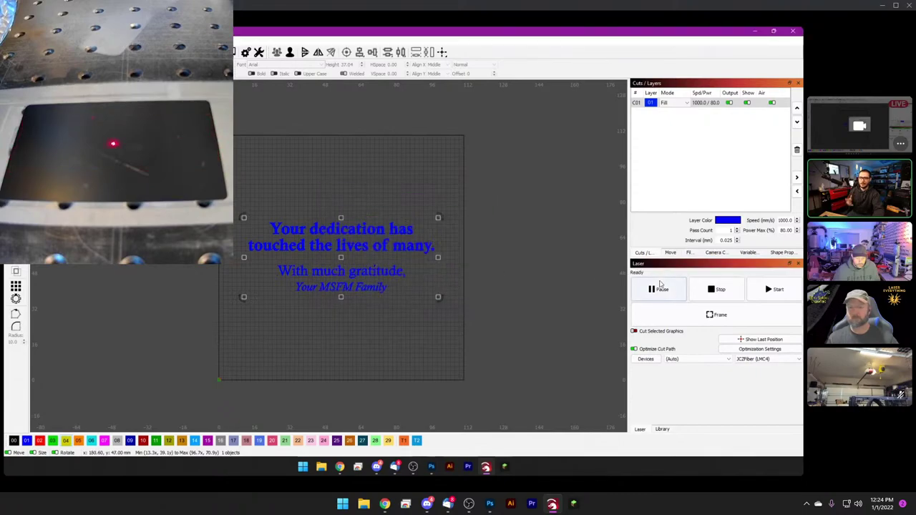
click(779, 293)
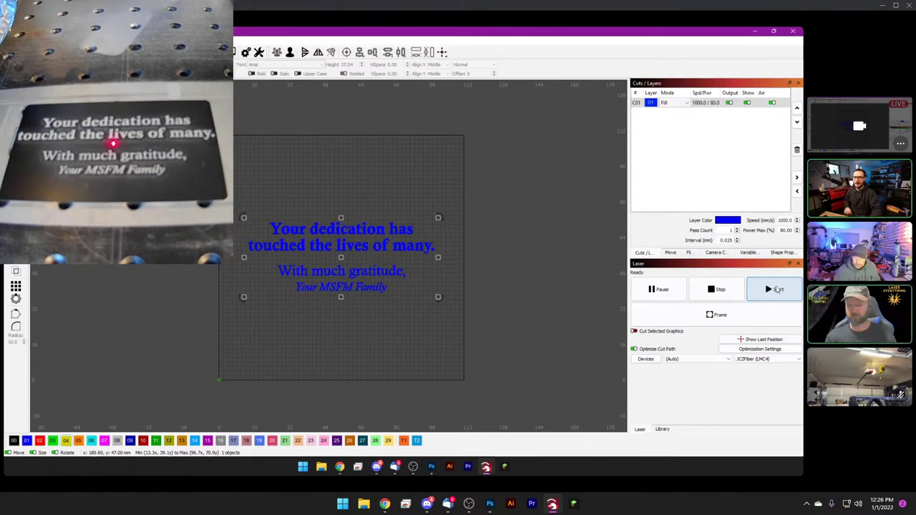
Draw a rectangle about 96 x 39 mm around the dedication text on black layer 00, keeping the layer in Line mode.
click(392, 310)
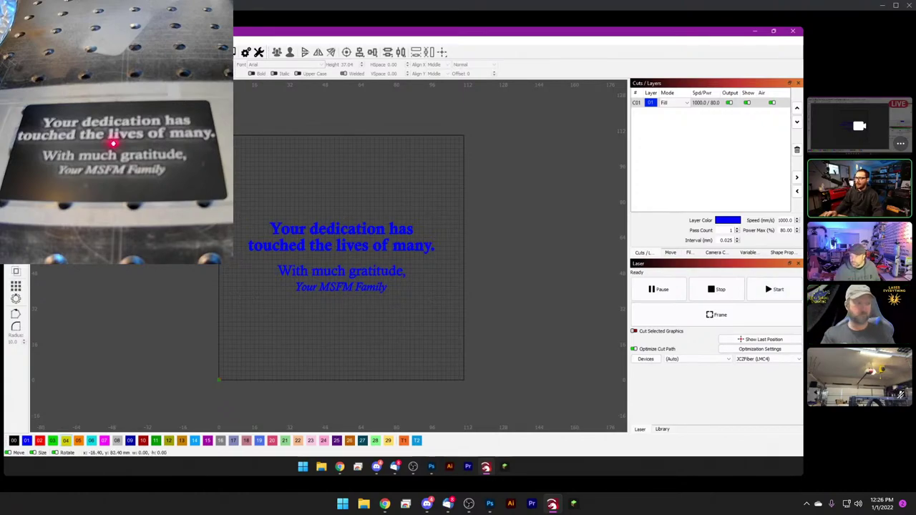
drag(234, 212, 450, 299)
click(13, 442)
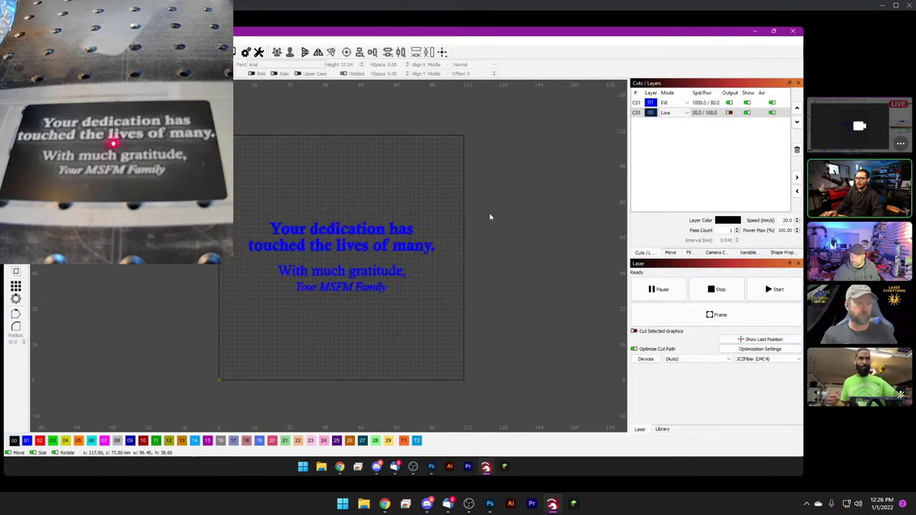
click(673, 113)
click(684, 115)
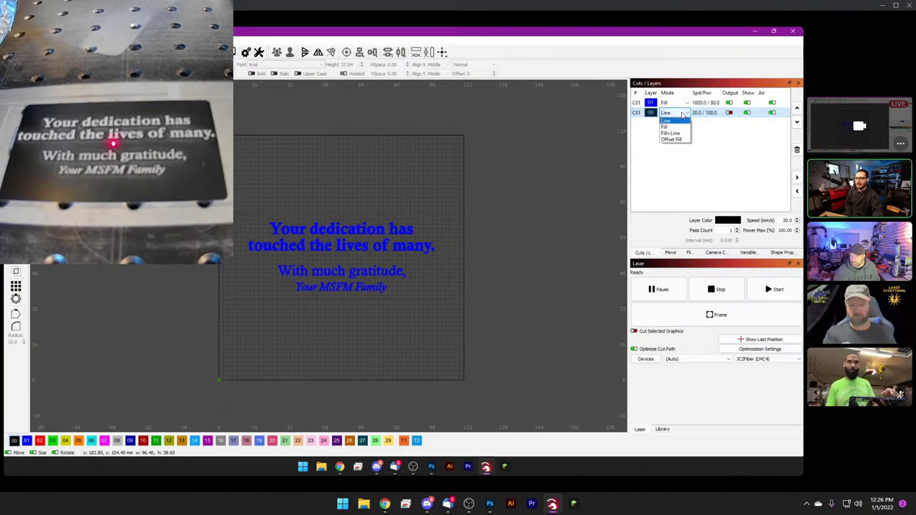
click(682, 116)
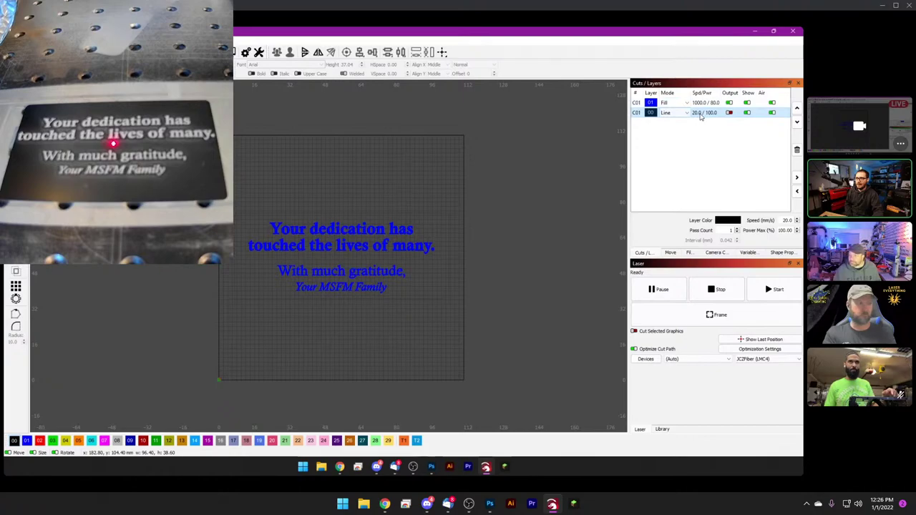
Assign the Aluminum Cut preset from the material library to black layer 00.
double_click(704, 114)
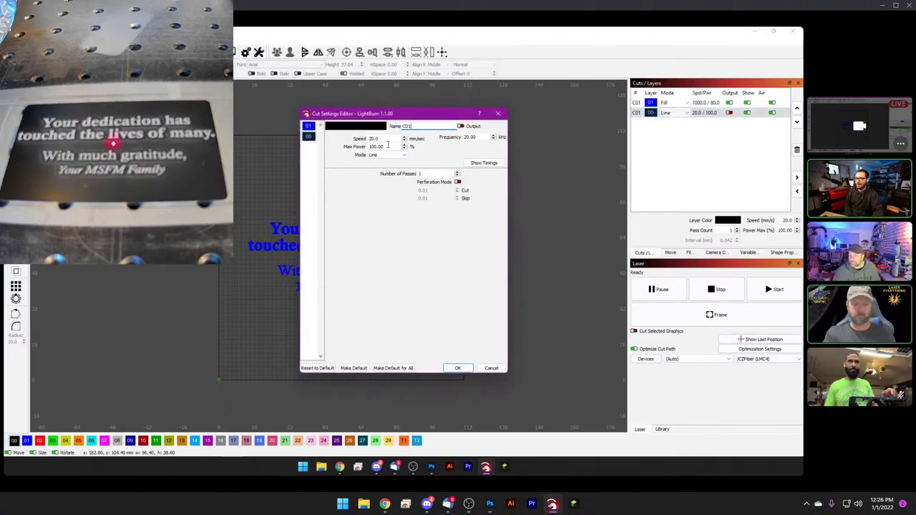
click(494, 368)
click(663, 429)
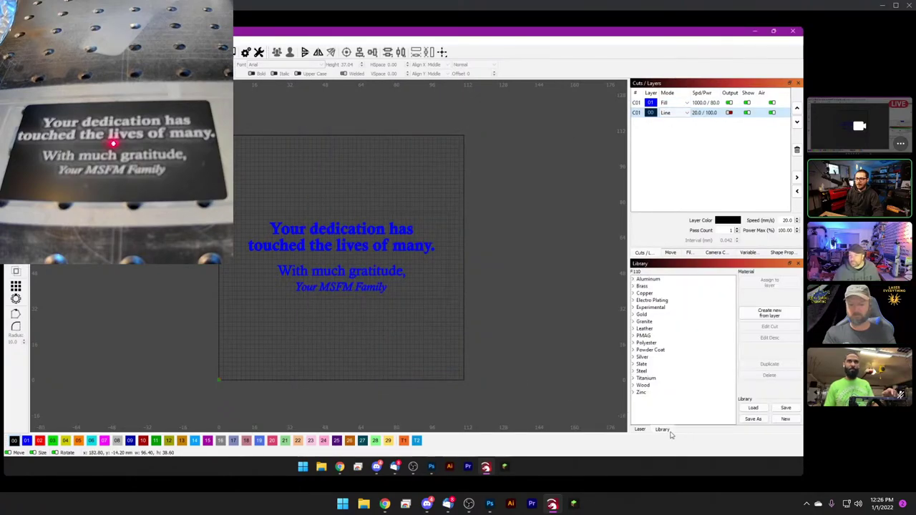
click(634, 279)
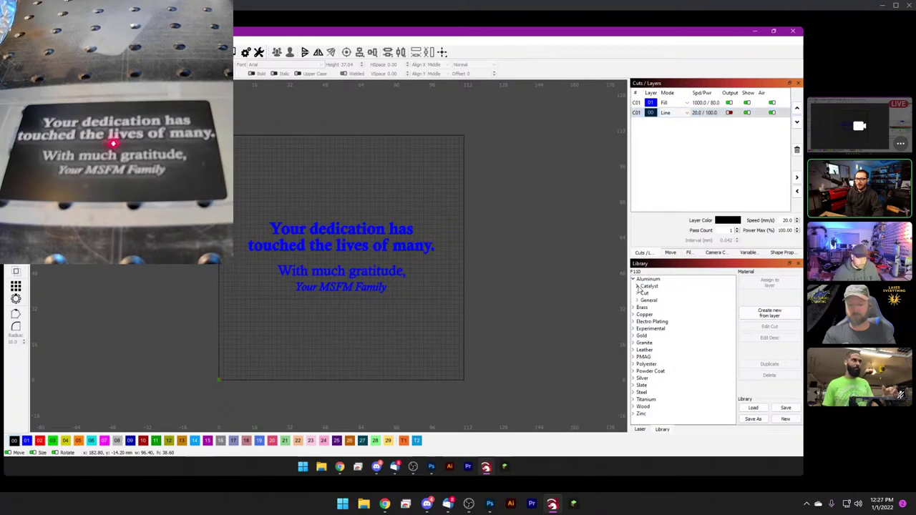
click(637, 293)
click(701, 301)
click(770, 283)
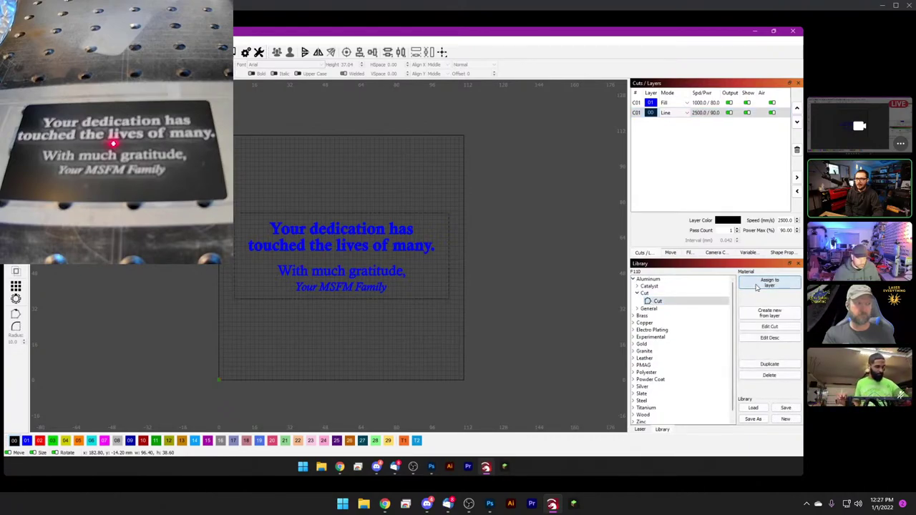
Set the black Line layer's number of passes to 10.
double_click(699, 113)
text(6)
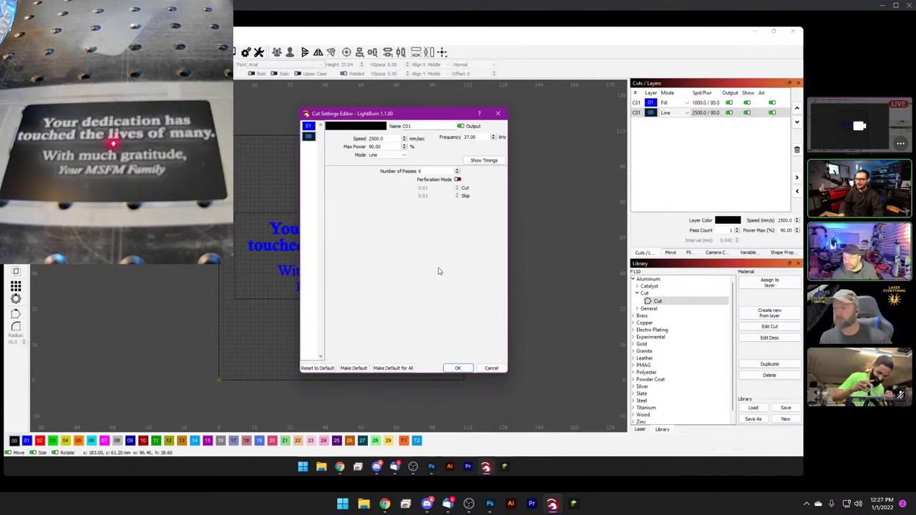
click(458, 171)
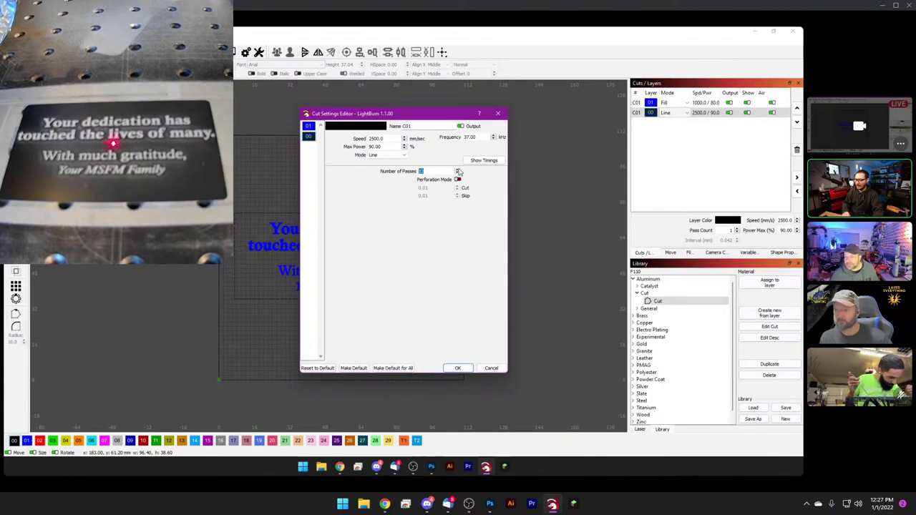
text(4)
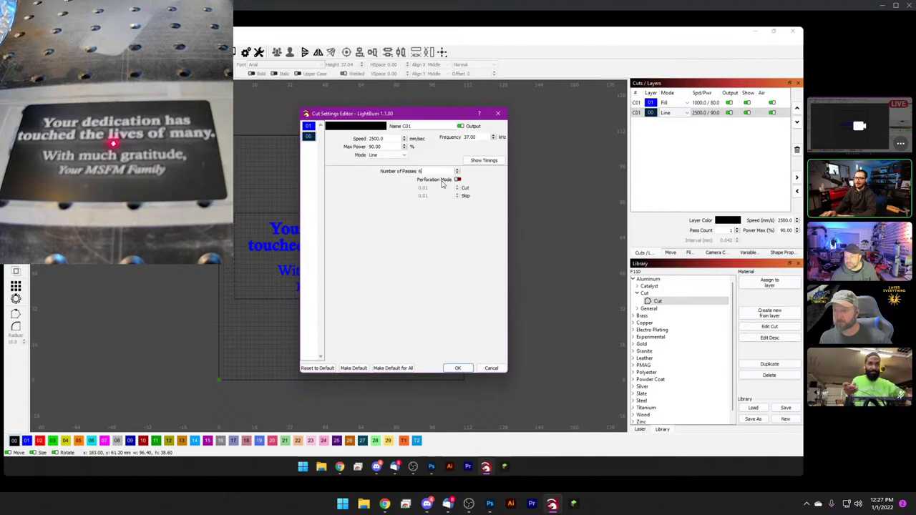
click(458, 172)
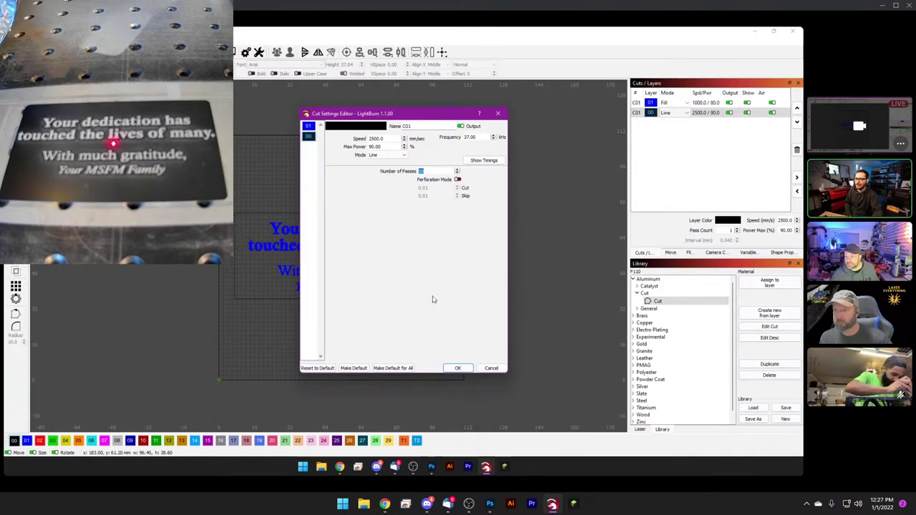
click(458, 368)
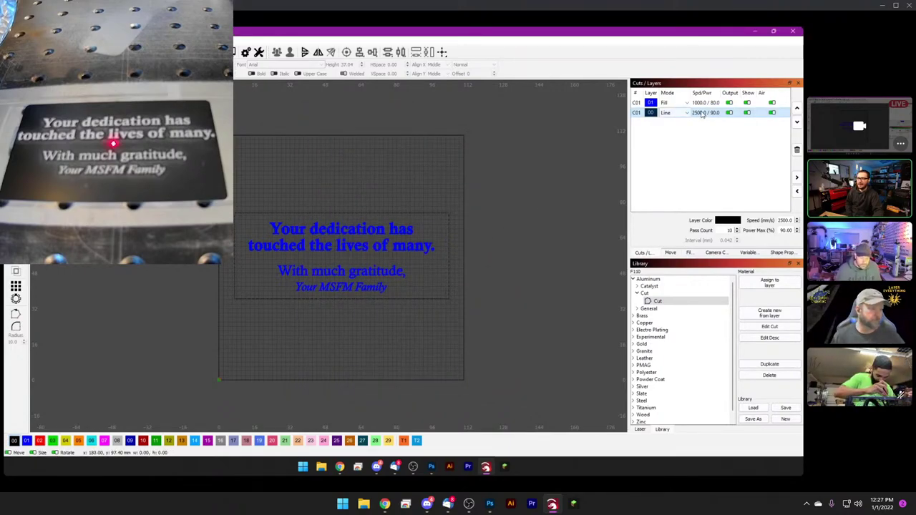
Set the blue Fill layer's speed to 5000 mm/sec with Cross-Hatch off, and start the engraving job.
click(367, 237)
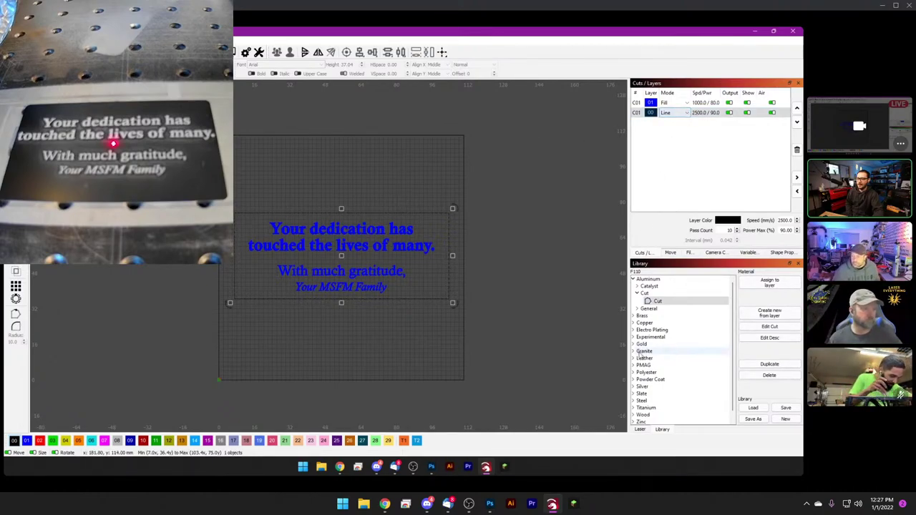
double_click(698, 103)
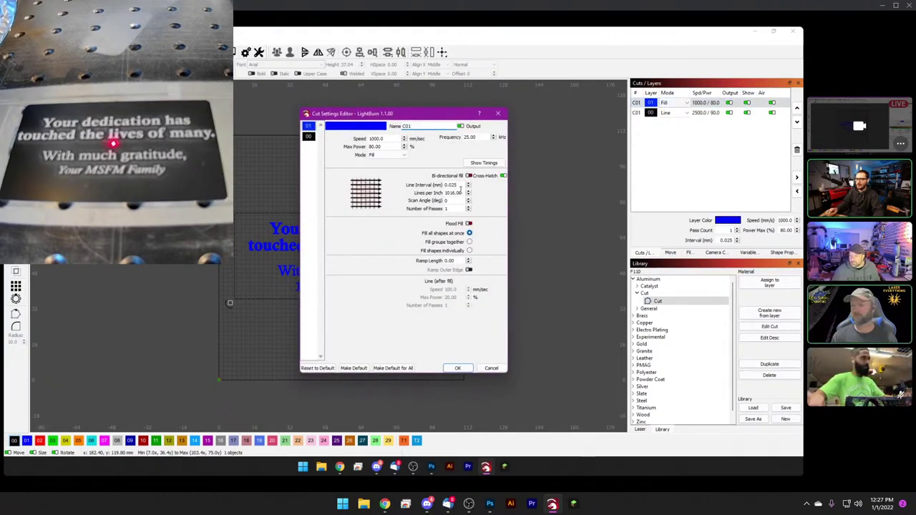
key(Tab)
text(5)
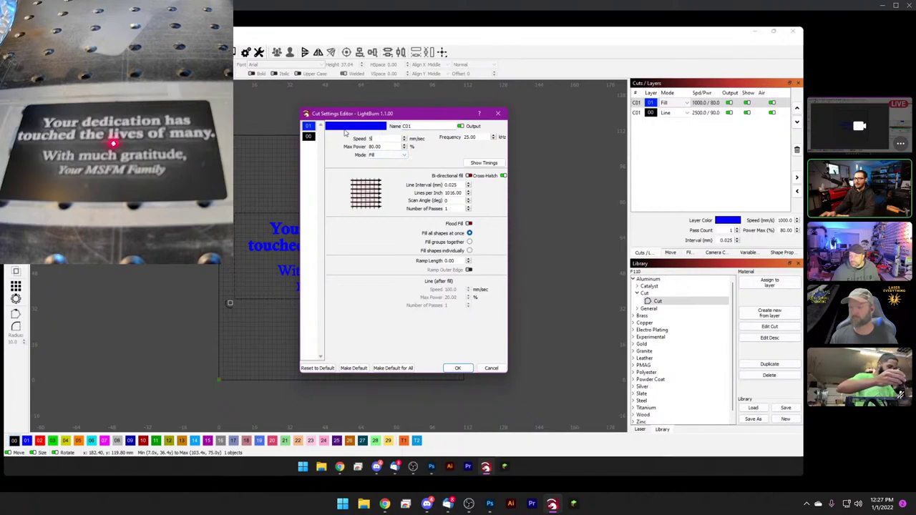
text(000)
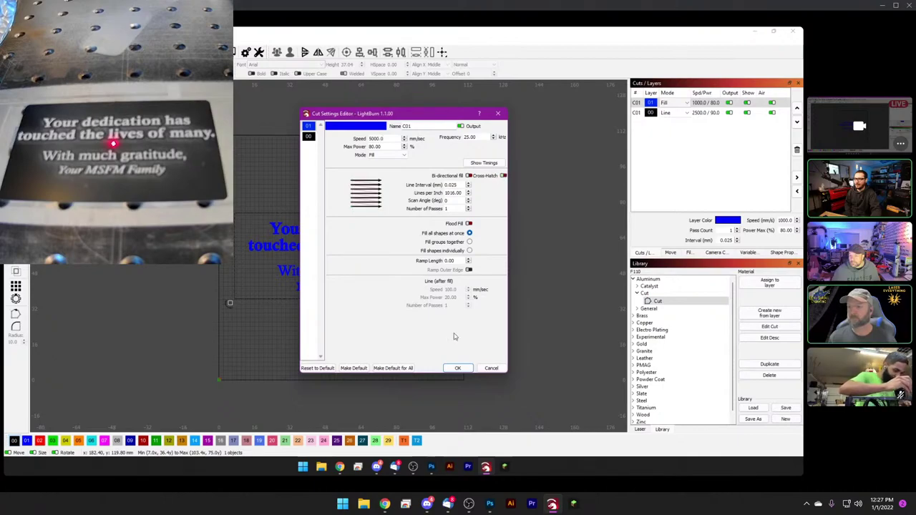
click(458, 368)
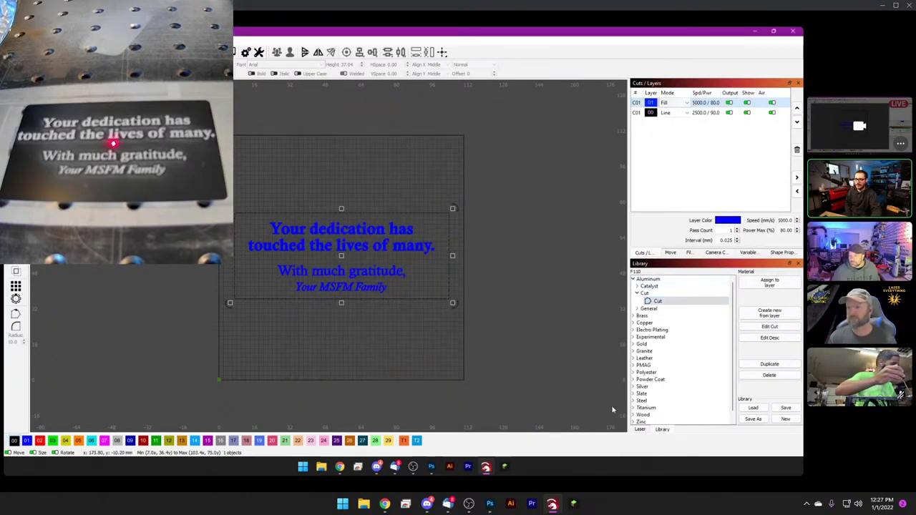
click(641, 429)
click(776, 291)
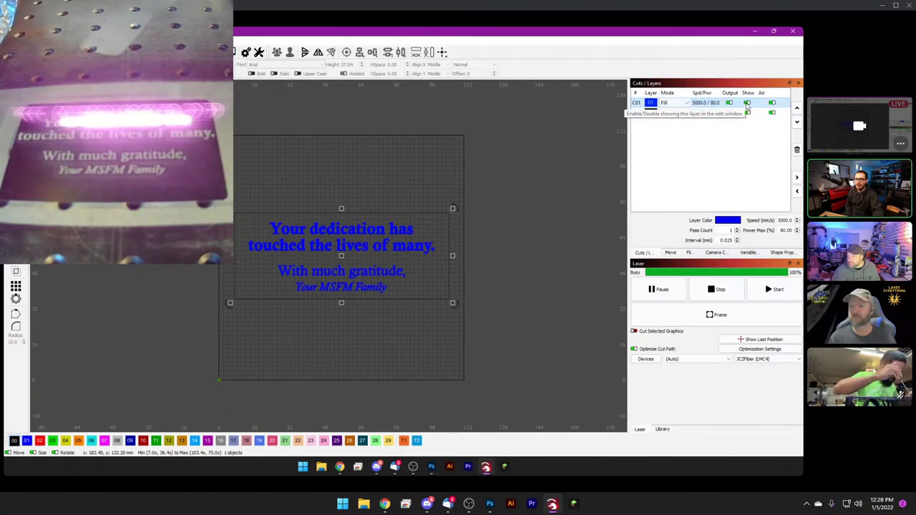
Switch the blue Fill layer's visibility off and back on, and do the same with its output.
click(747, 104)
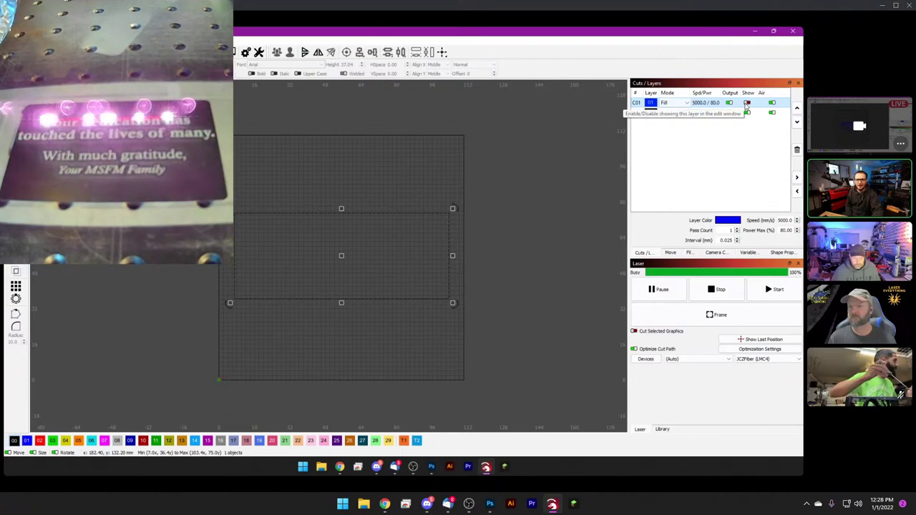
click(747, 103)
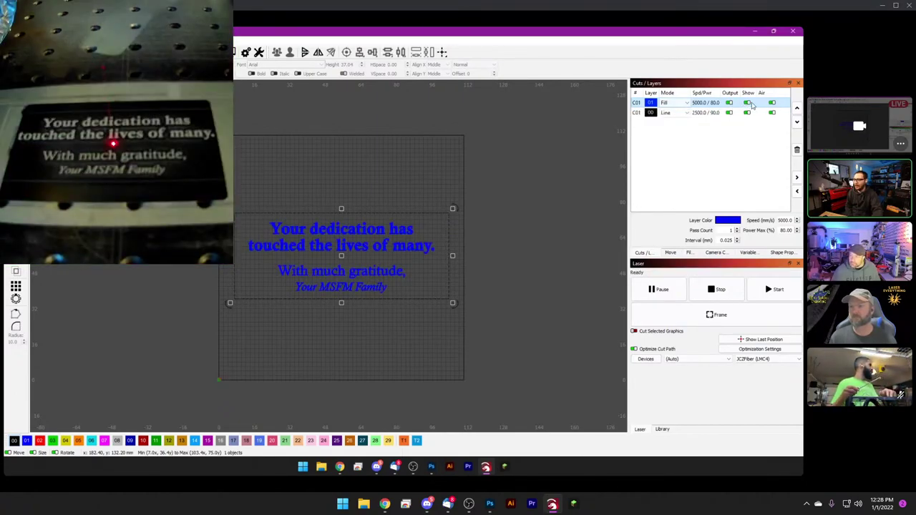
click(730, 103)
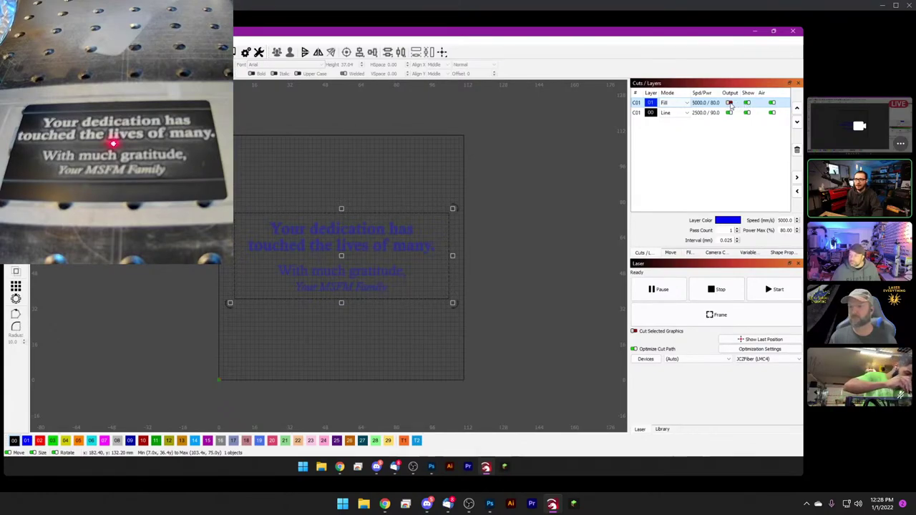
click(729, 103)
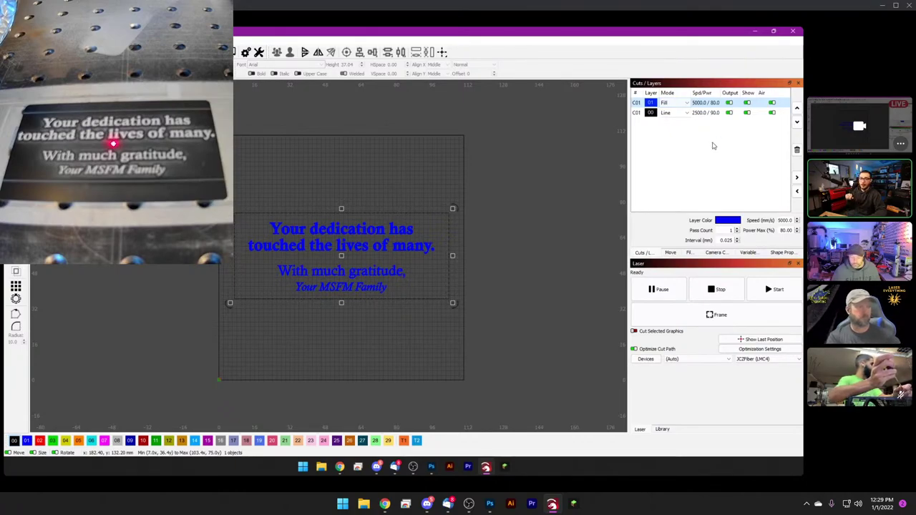
Review the black Line layer's maximum power and frequency in its cut settings.
click(707, 114)
double_click(708, 114)
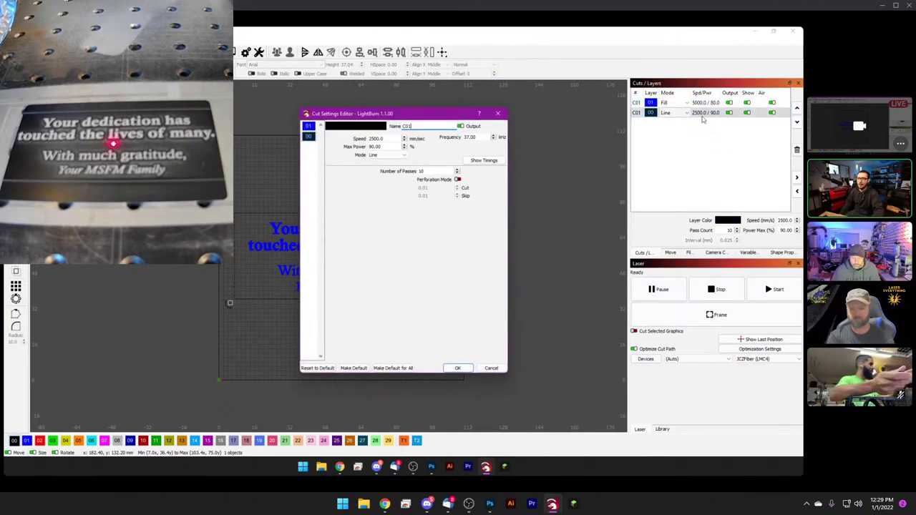
double_click(377, 147)
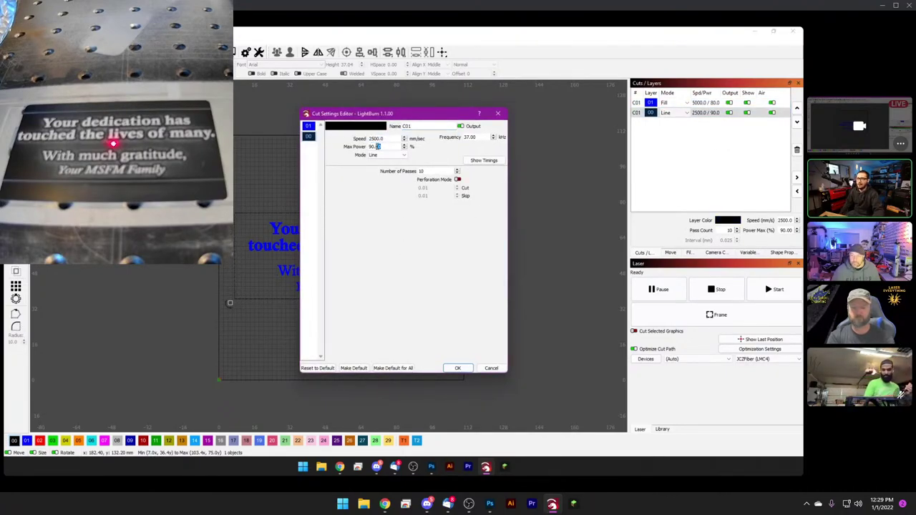
double_click(472, 137)
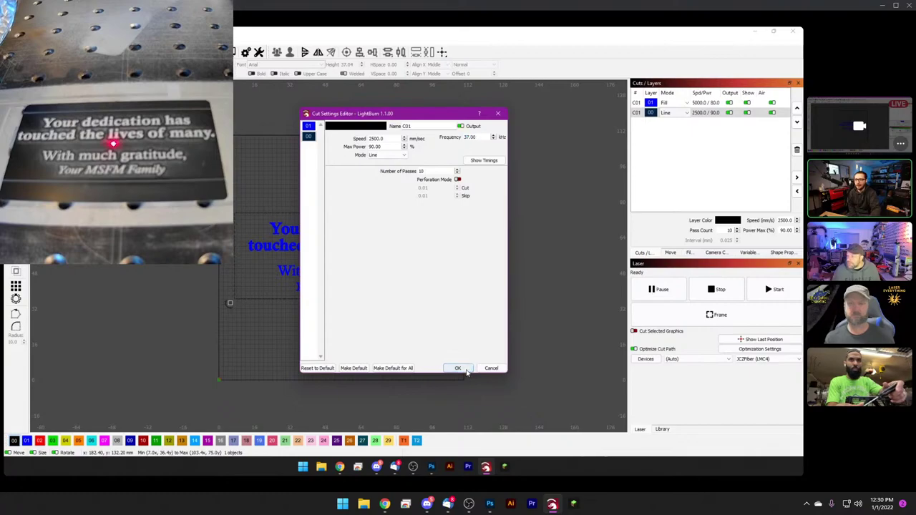
click(464, 369)
Delete the dedication text and its rectangular border from the workspace.
click(450, 342)
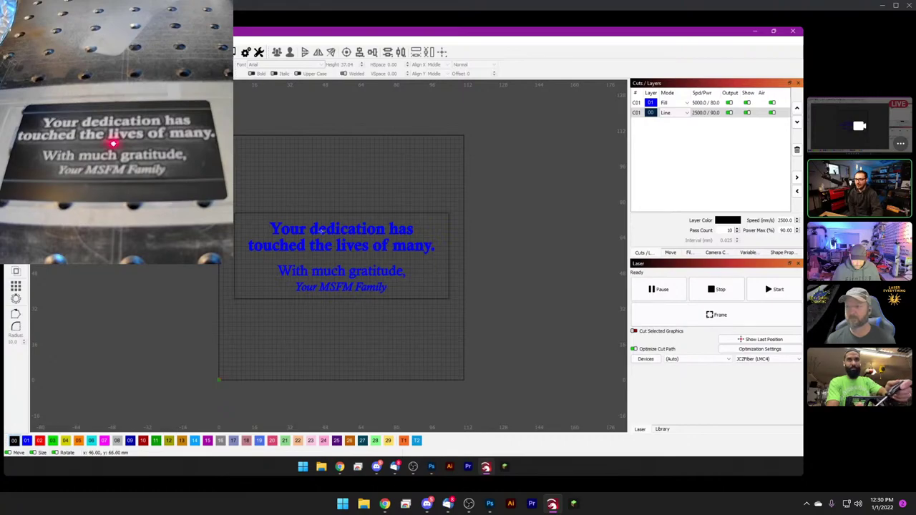
drag(370, 342, 305, 189)
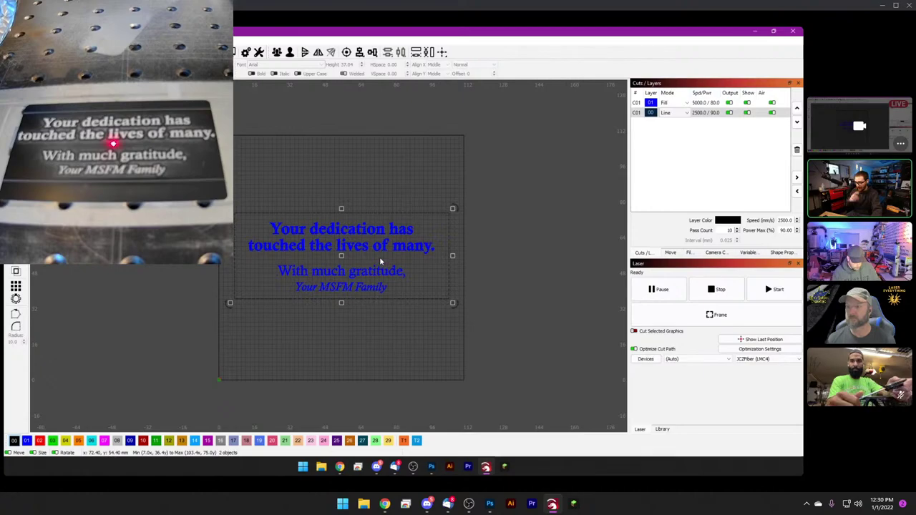
key(Delete)
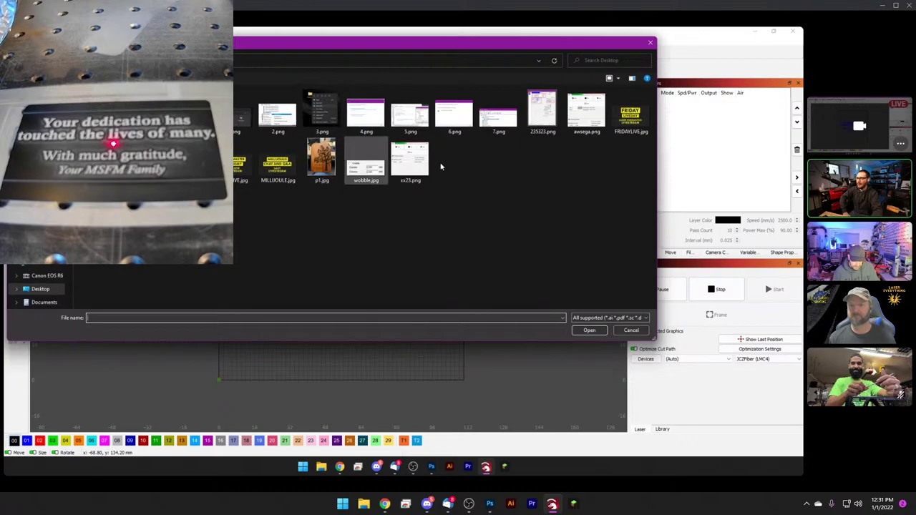
Import p1.jpg from the Desktop and scale it down to about 65 x 86 mm inside the work area.
click(323, 165)
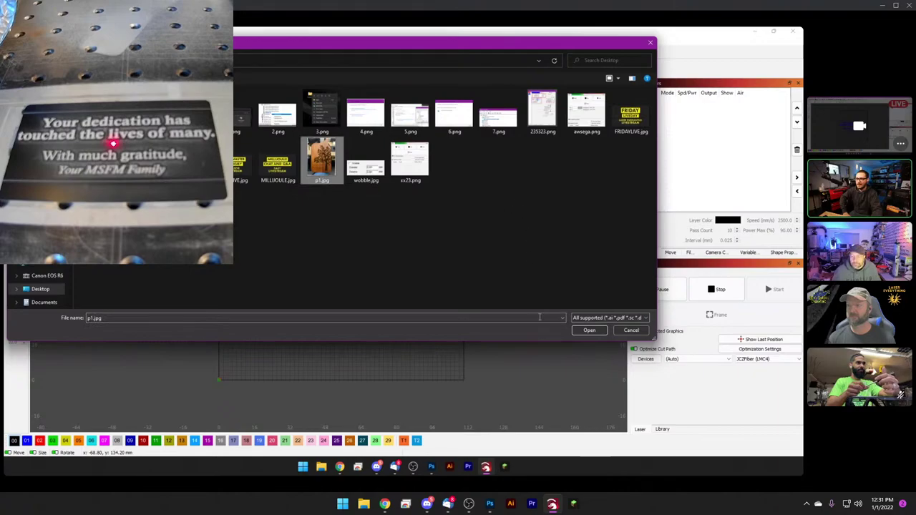
click(590, 330)
scroll(430, 276, down, 8)
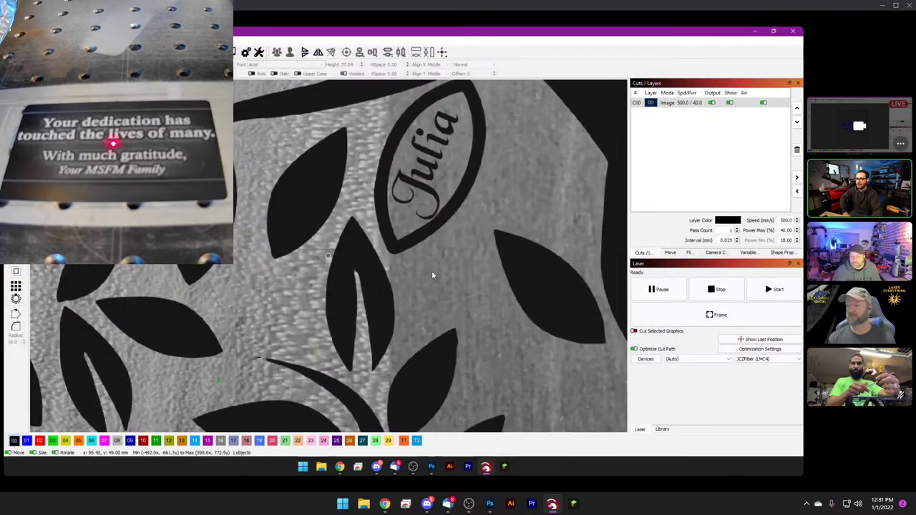
scroll(469, 272, up, 2)
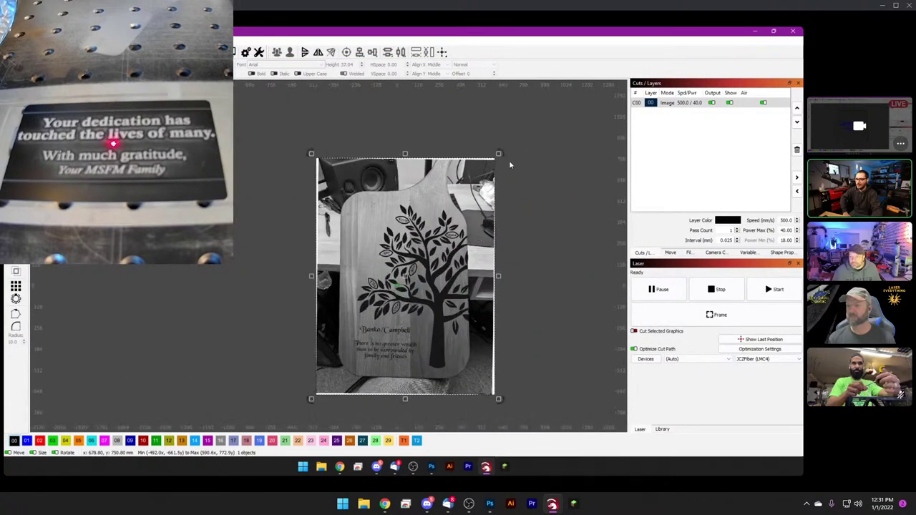
scroll(392, 351, down, 3)
drag(393, 351, 361, 375)
key(p)
scroll(414, 311, up, 5)
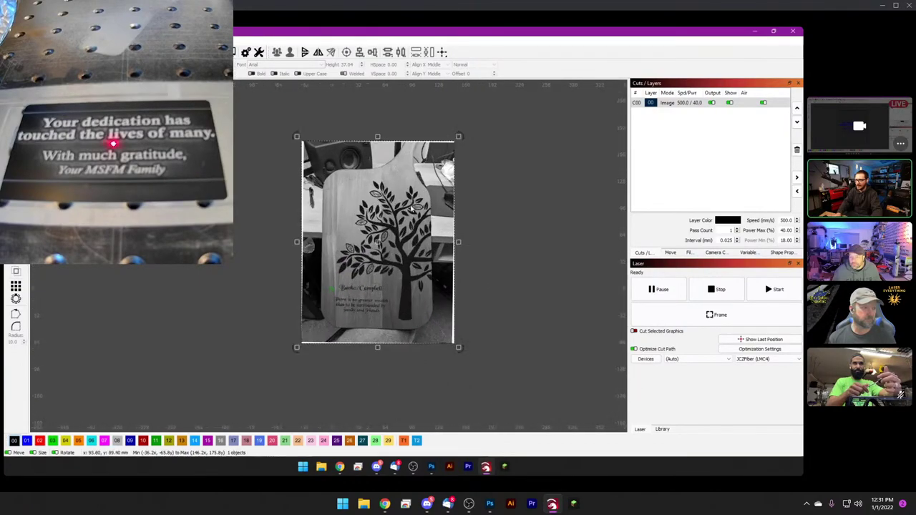
drag(410, 199, 360, 277)
key(p)
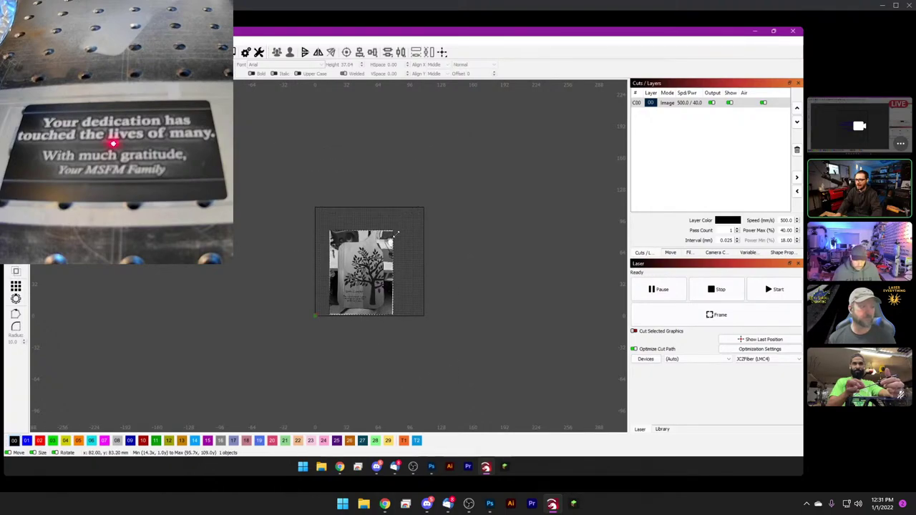
scroll(407, 254, up, 5)
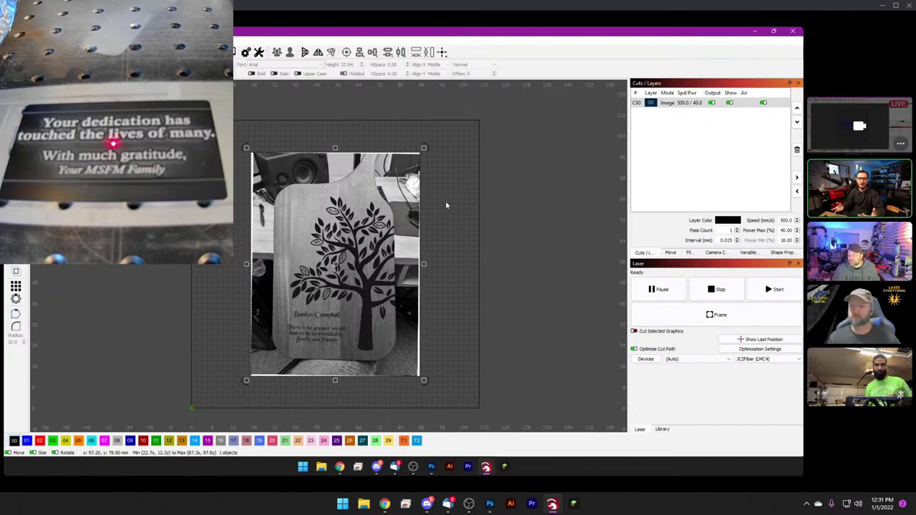
Open the image adjustment for the photo and inspect its Halftone preview close up.
right_click(392, 221)
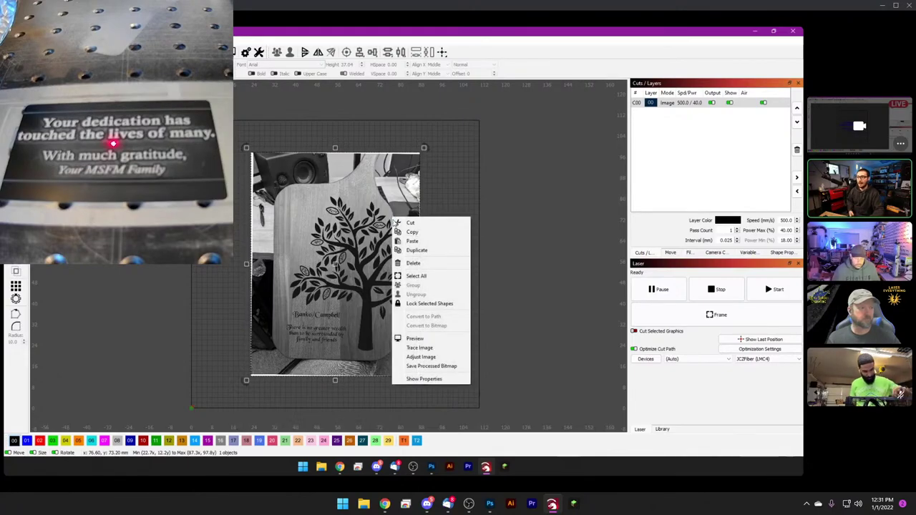
click(416, 357)
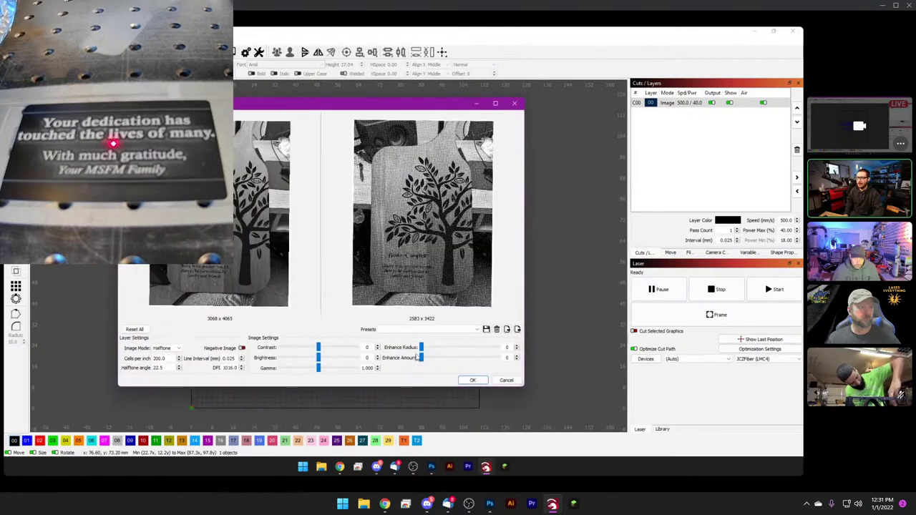
scroll(396, 225, up, 5)
scroll(408, 235, down, 4)
scroll(411, 239, down, 3)
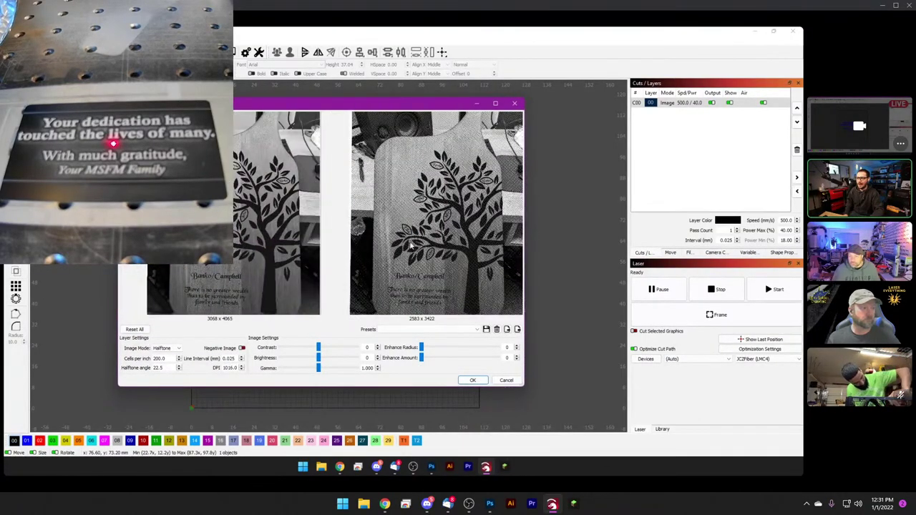
Try the Newsprint and Stucki image modes on the photo and inspect the Stucki dots up close.
click(166, 348)
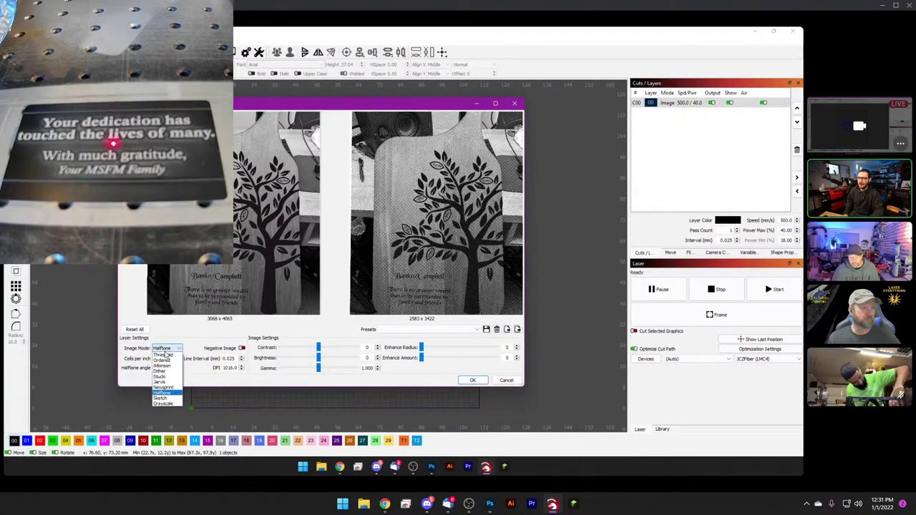
click(166, 393)
click(167, 348)
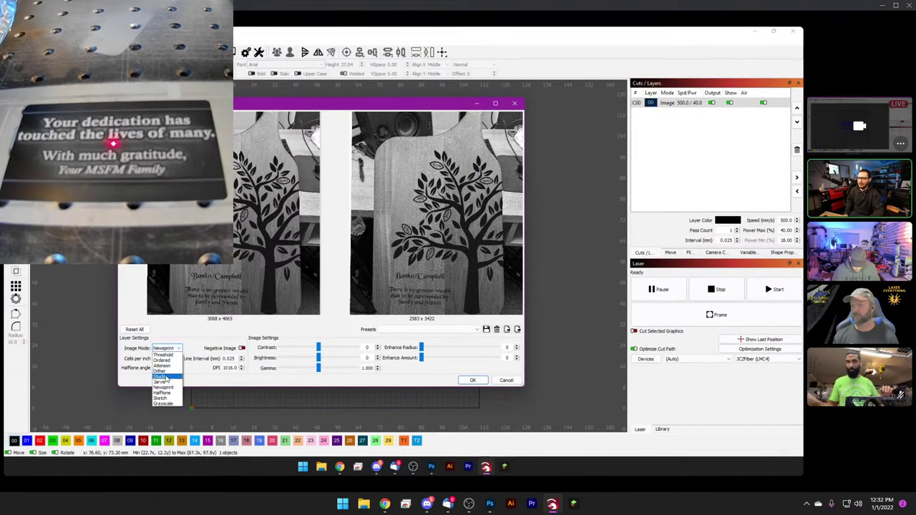
click(162, 373)
scroll(444, 252, up, 6)
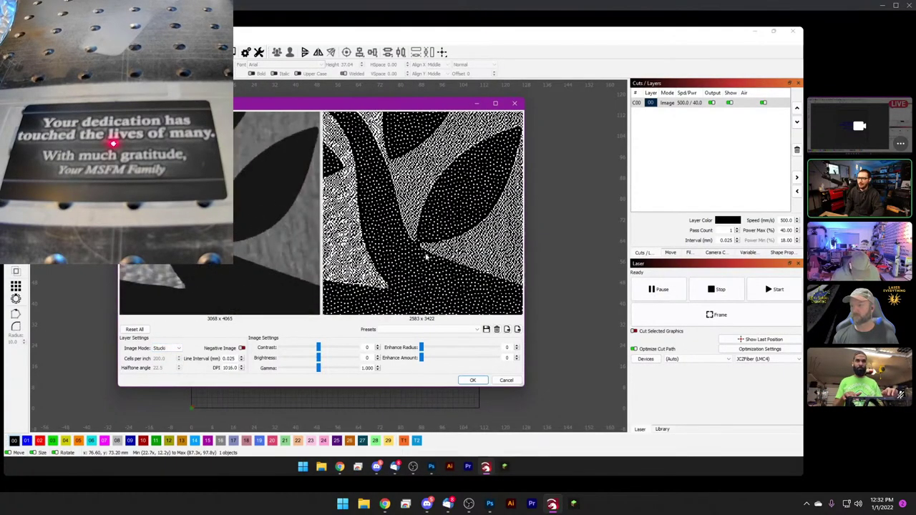
Try the Atkinson and Ordered image modes on the photo and compare their dot patterns.
click(174, 350)
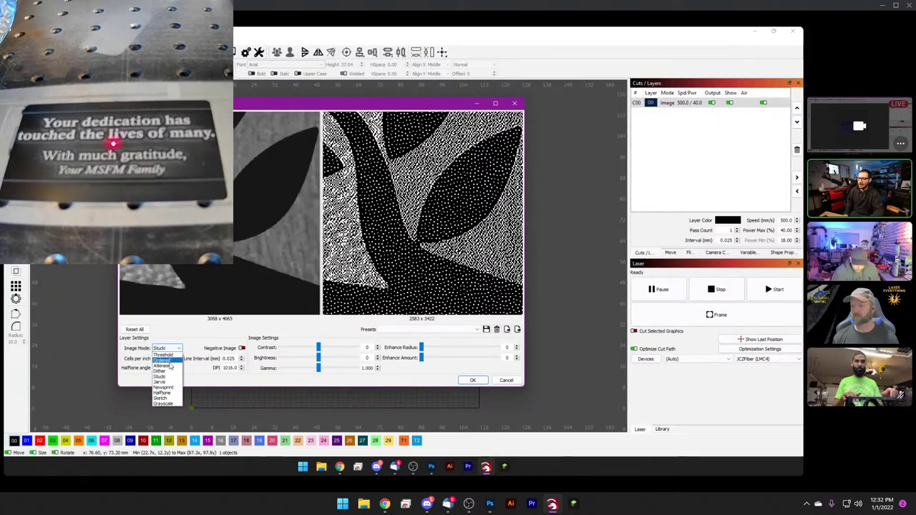
click(164, 363)
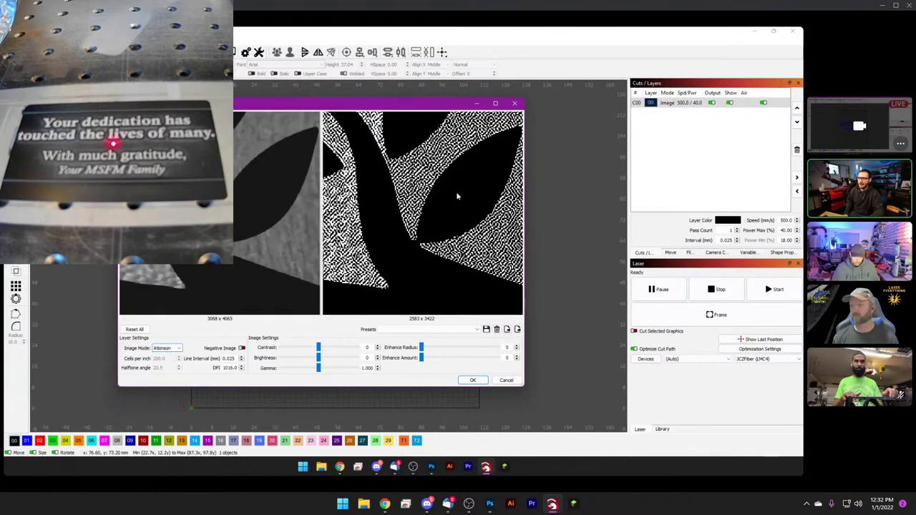
click(167, 349)
click(164, 360)
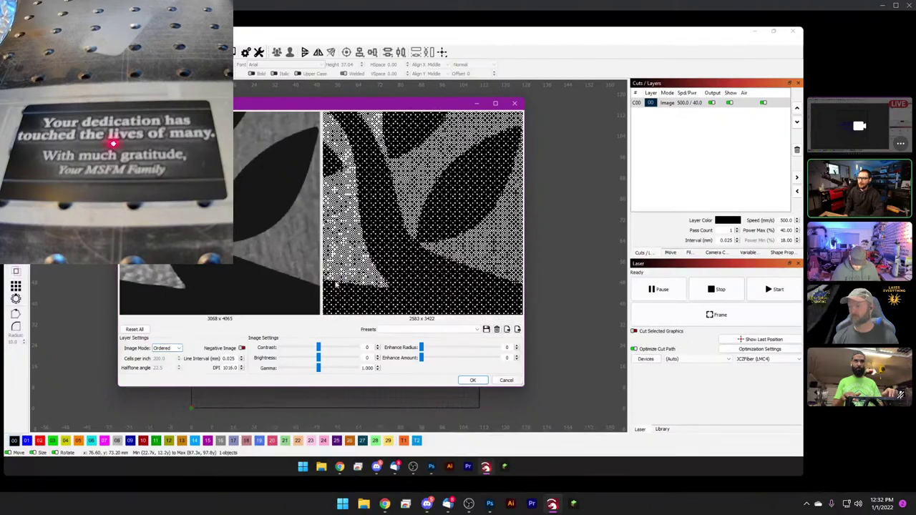
scroll(391, 263, down, 2)
Set the photo's image mode to Jarvis and inspect the dithering on the leaves and branches.
click(169, 349)
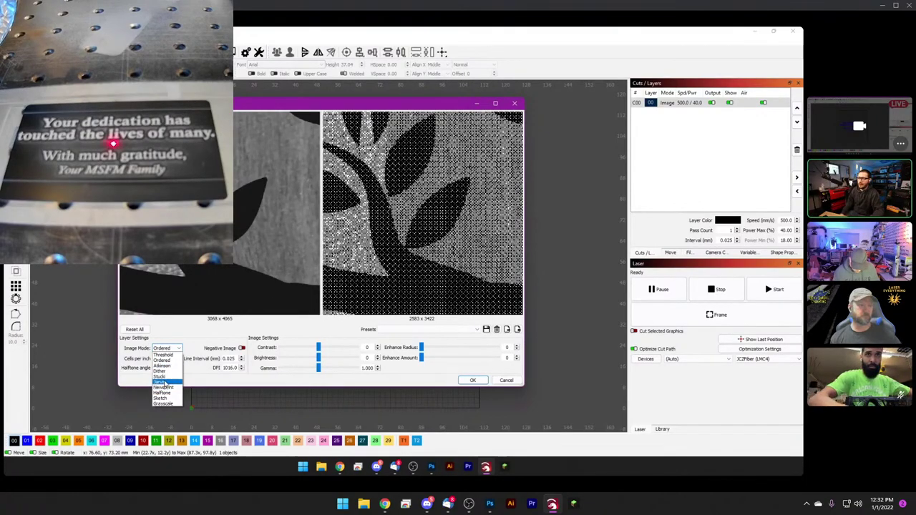
click(165, 382)
scroll(358, 262, up, 3)
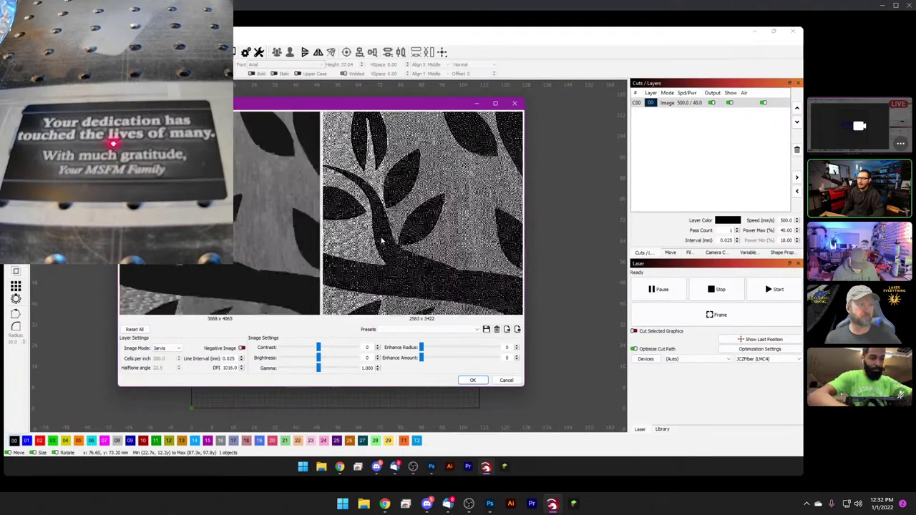
scroll(372, 263, down, 4)
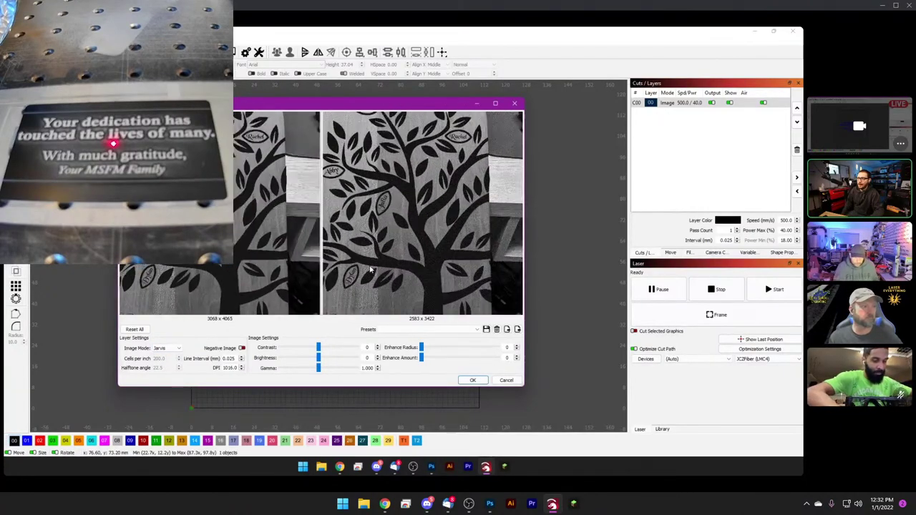
scroll(364, 295, up, 4)
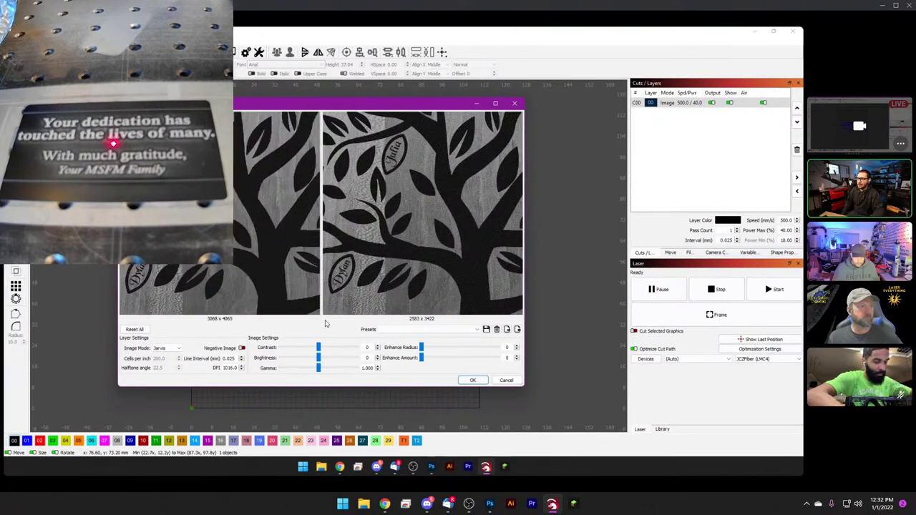
scroll(444, 271, up, 1)
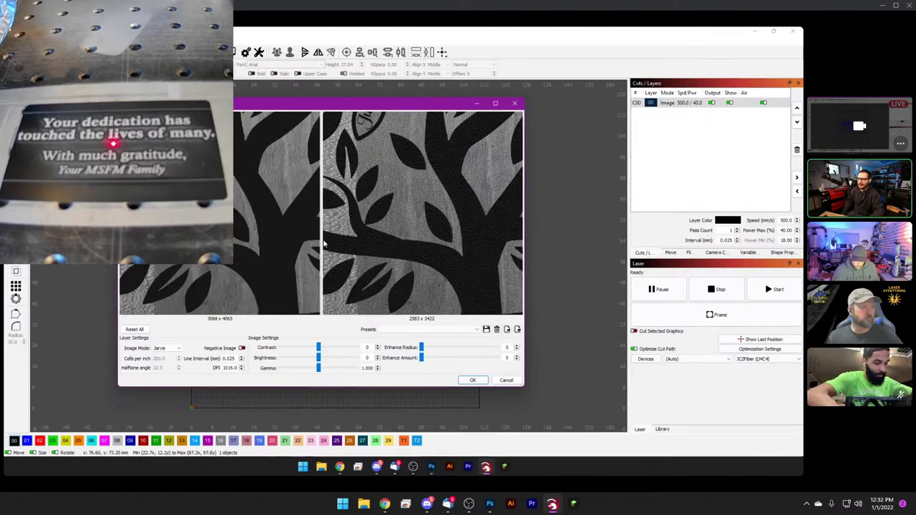
click(166, 349)
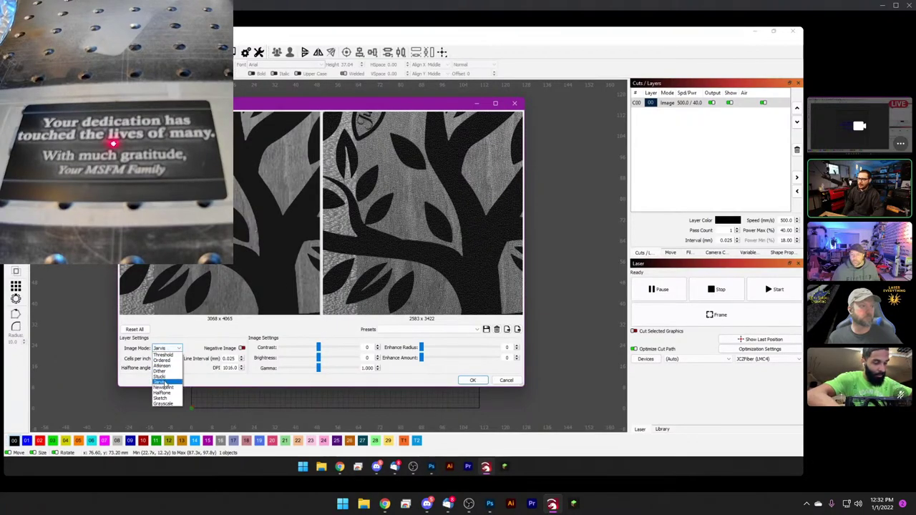
click(165, 383)
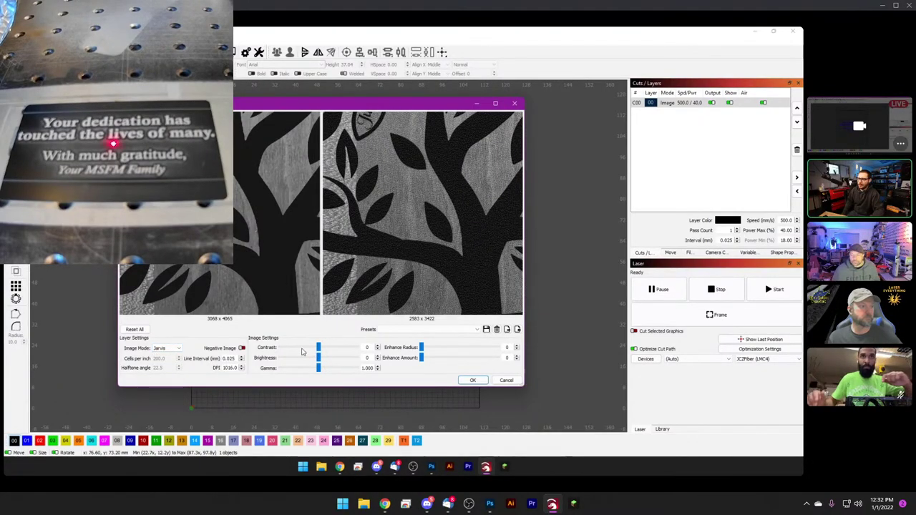
Set the photo's brightness to 11 and contrast to 3, and apply the image adjustment.
scroll(352, 297, down, 2)
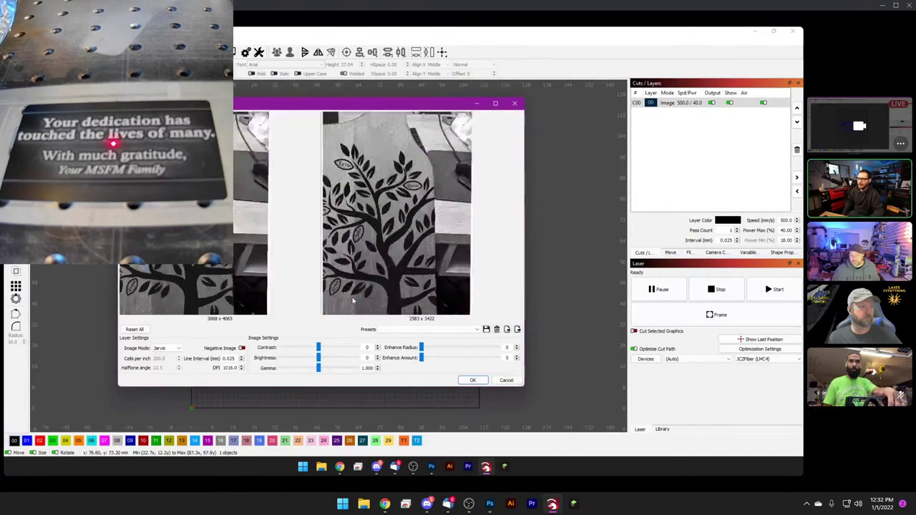
mouse_move(321, 362)
mouse_down()
mouse_move(329, 363)
mouse_move(321, 348)
mouse_up()
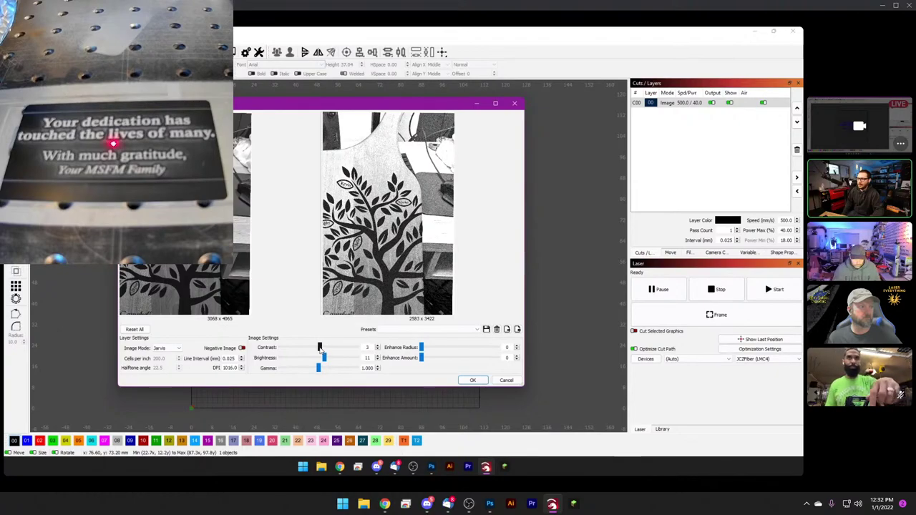
click(469, 381)
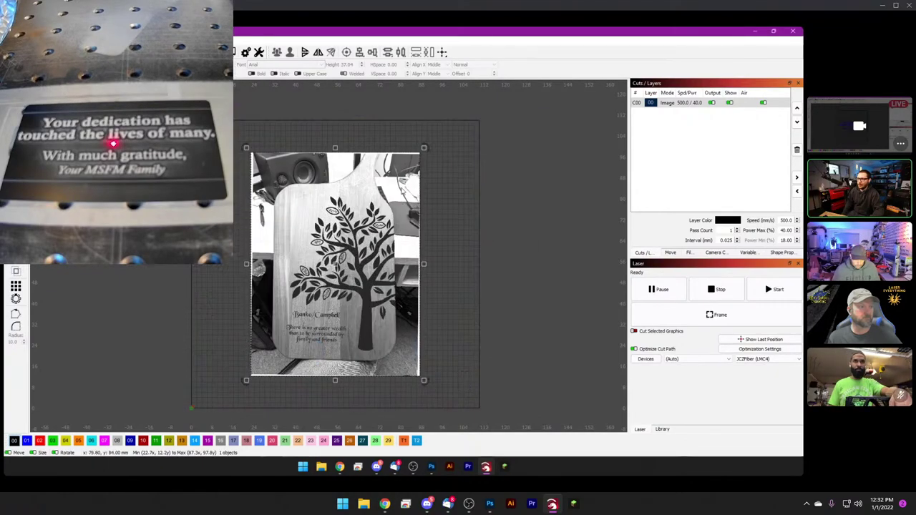
Scale the photo down to about 43 x 57 mm centred in the work area, and enable Negative Image in its image adjustment.
drag(424, 148, 368, 224)
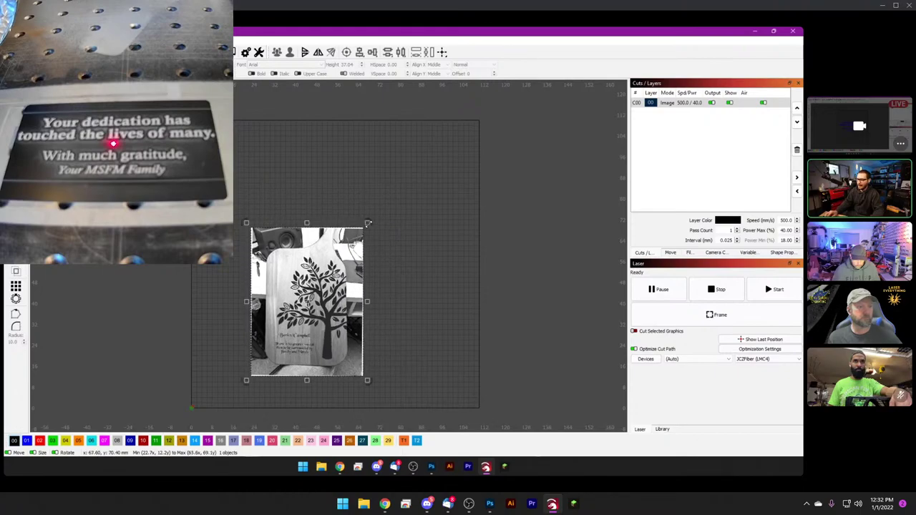
drag(322, 289, 350, 252)
right_click(350, 251)
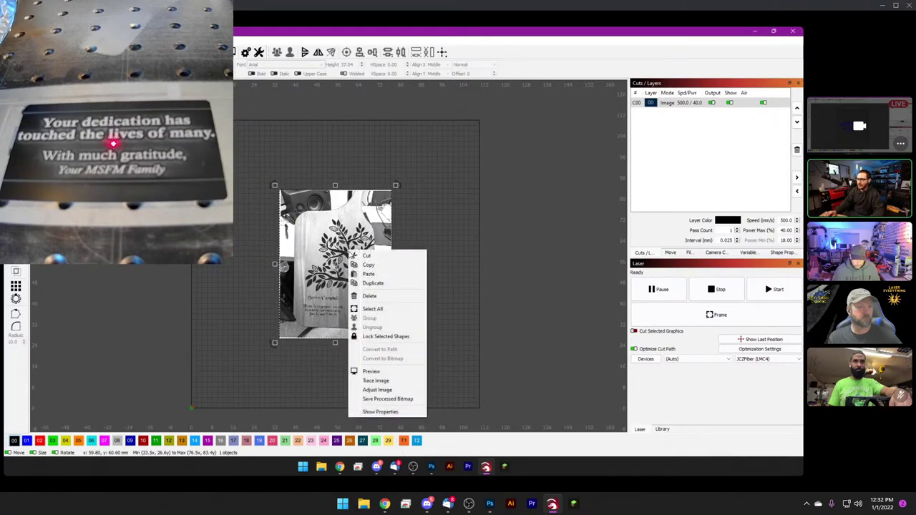
click(373, 390)
click(241, 349)
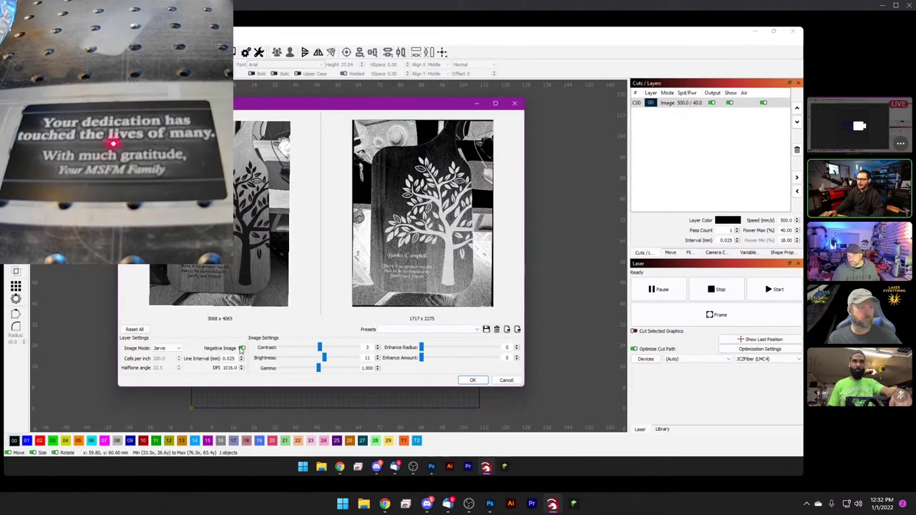
click(474, 380)
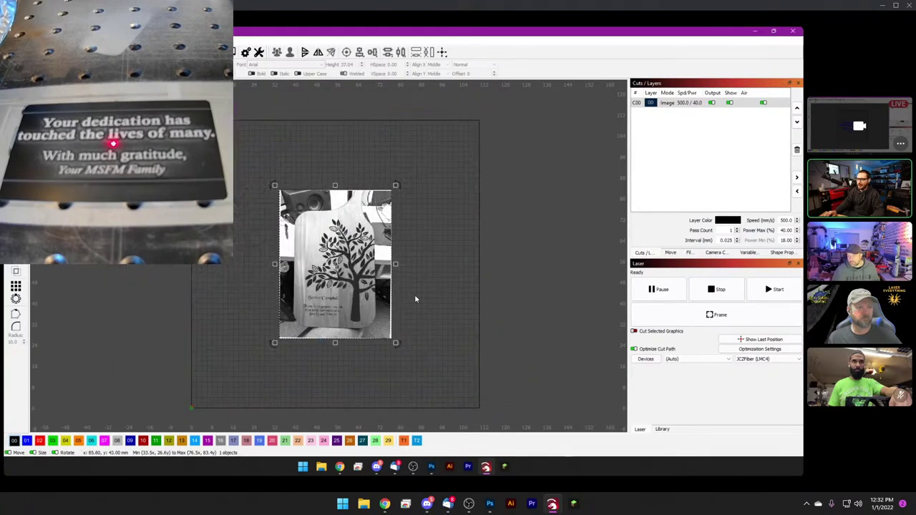
Scale the photo down to about 35 x 46 mm centred in the work area, and run and close live framing on it.
drag(396, 186, 375, 212)
key(p)
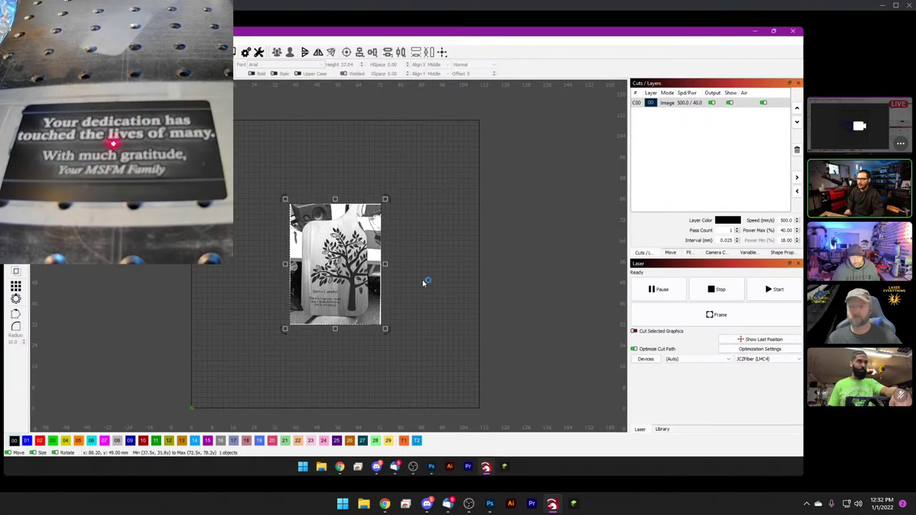
click(717, 315)
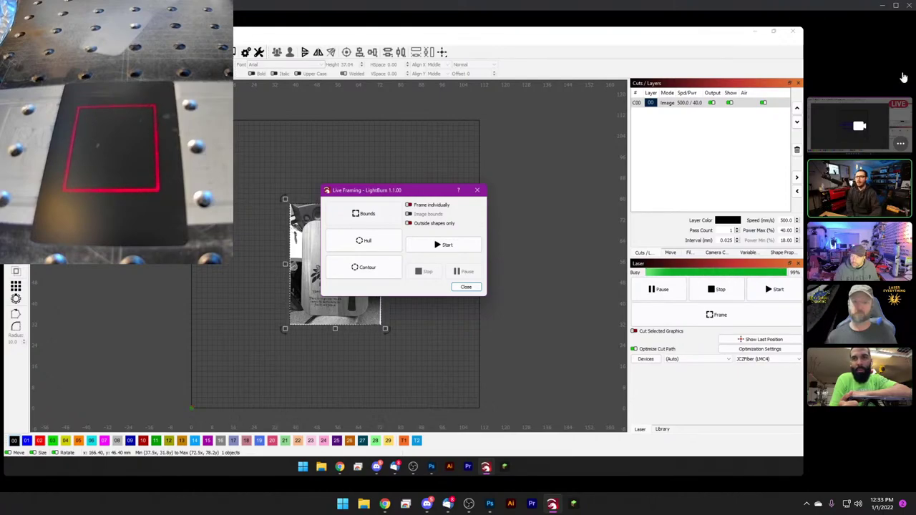
click(466, 288)
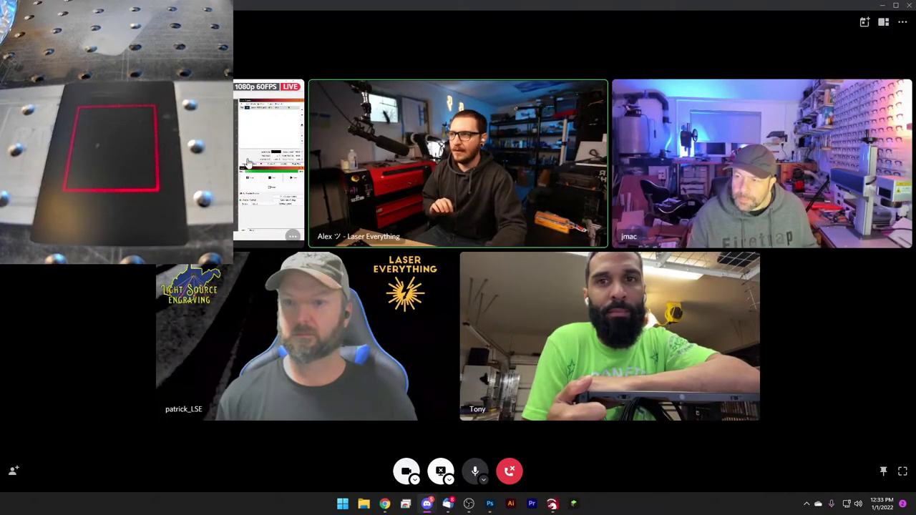
click(604, 201)
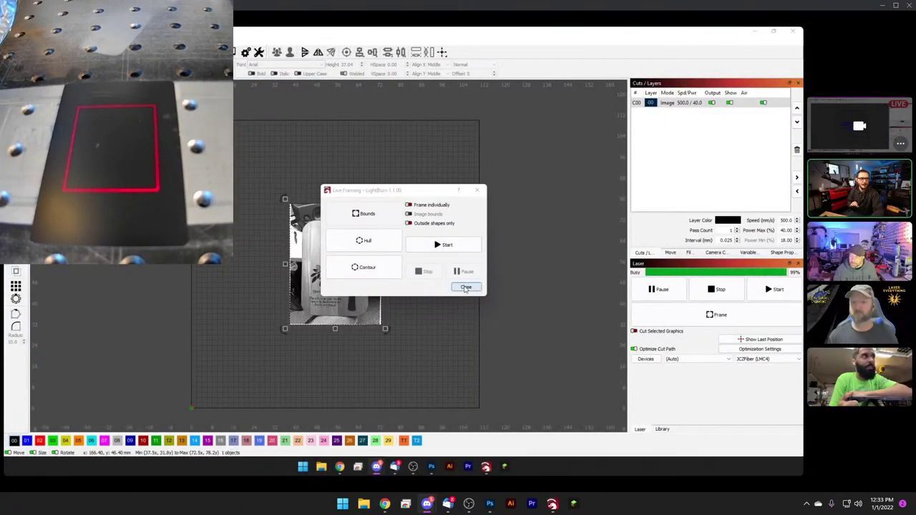
click(465, 289)
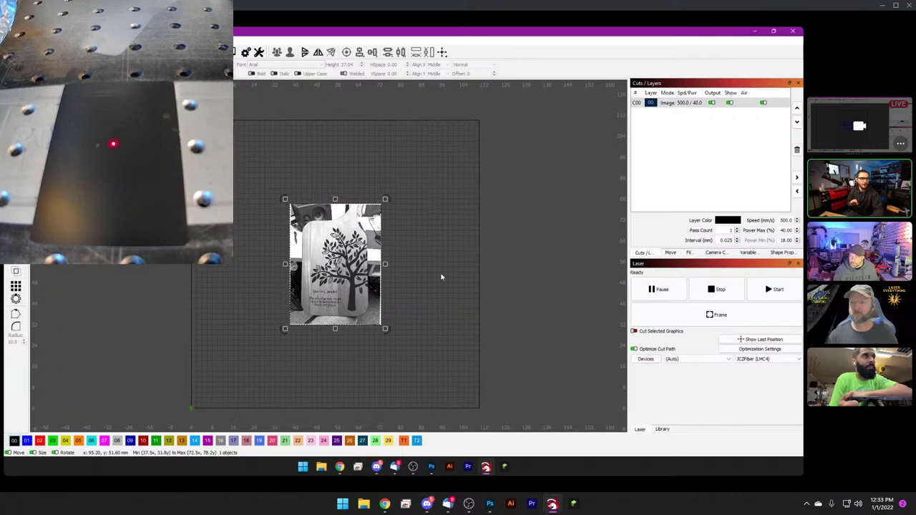
Switch the image layer's mode to Grayscale in its cut settings and select the minimum power value.
double_click(685, 103)
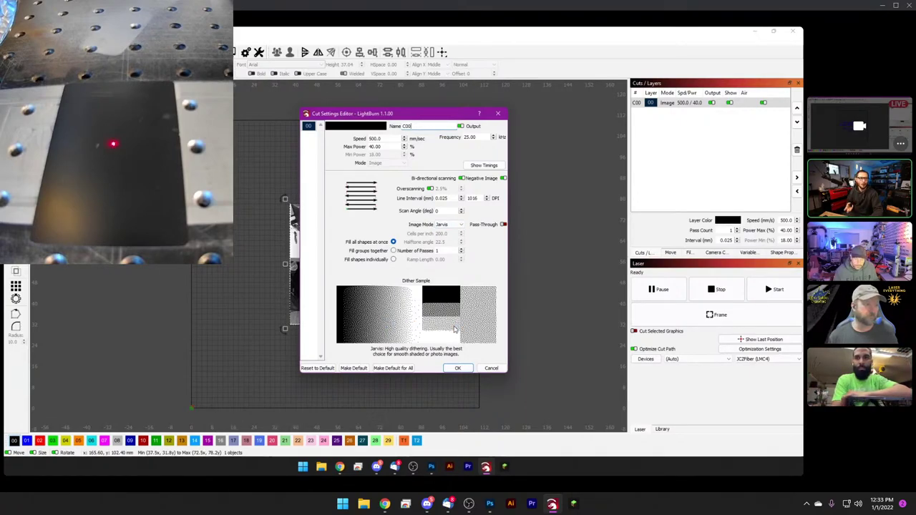
click(452, 225)
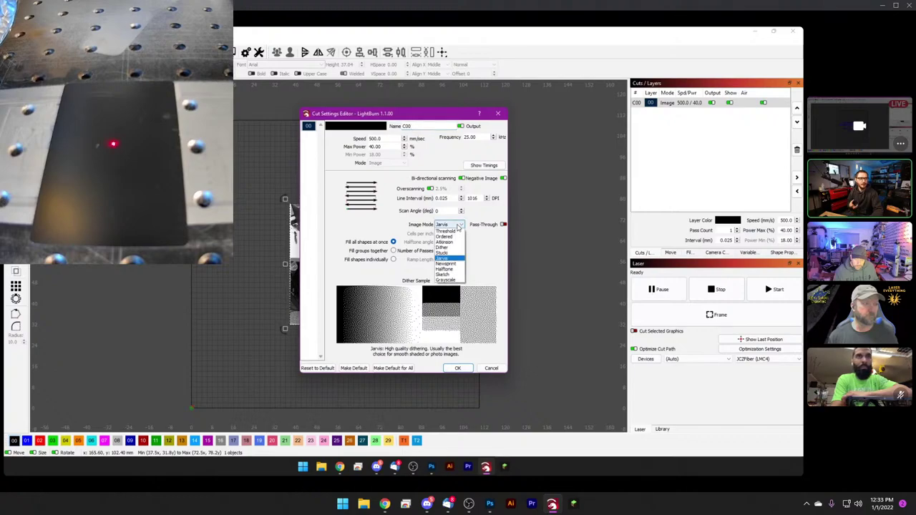
click(451, 280)
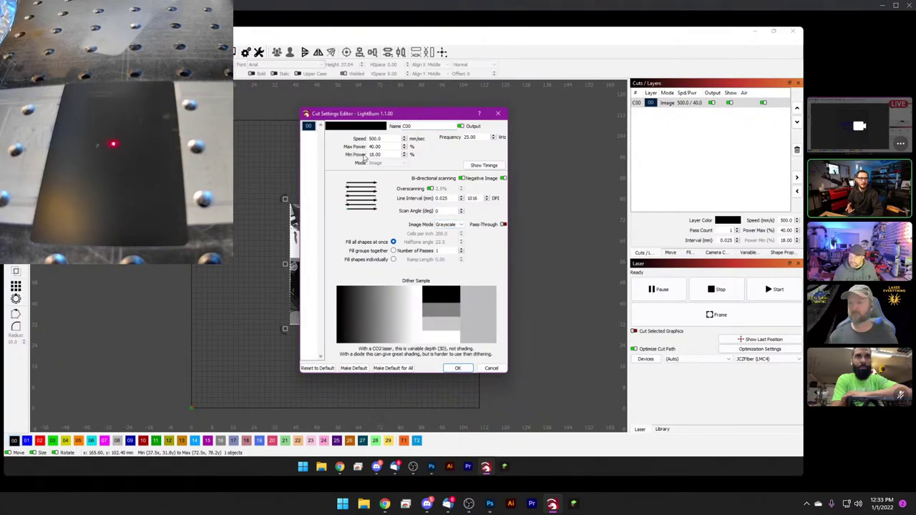
key(Tab)
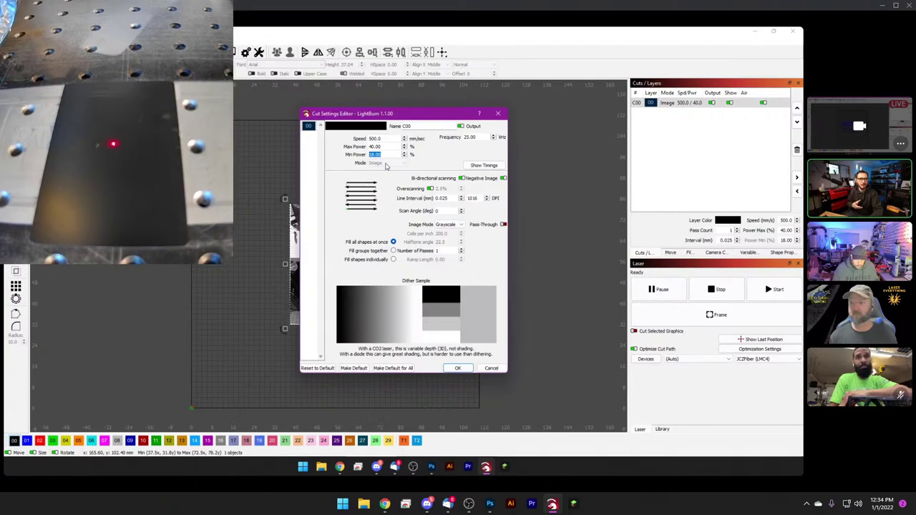
Set the image layer's mode back to Jarvis in the cut settings and review its dither sample.
click(447, 224)
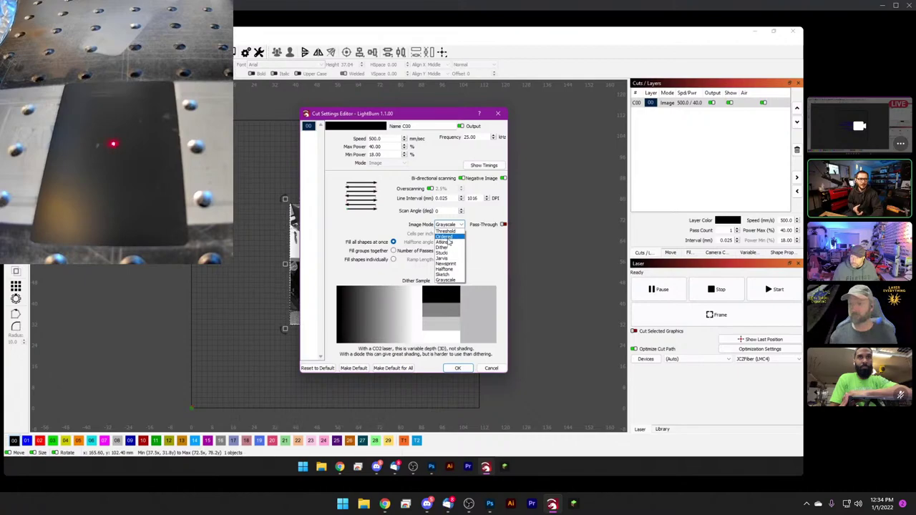
click(444, 260)
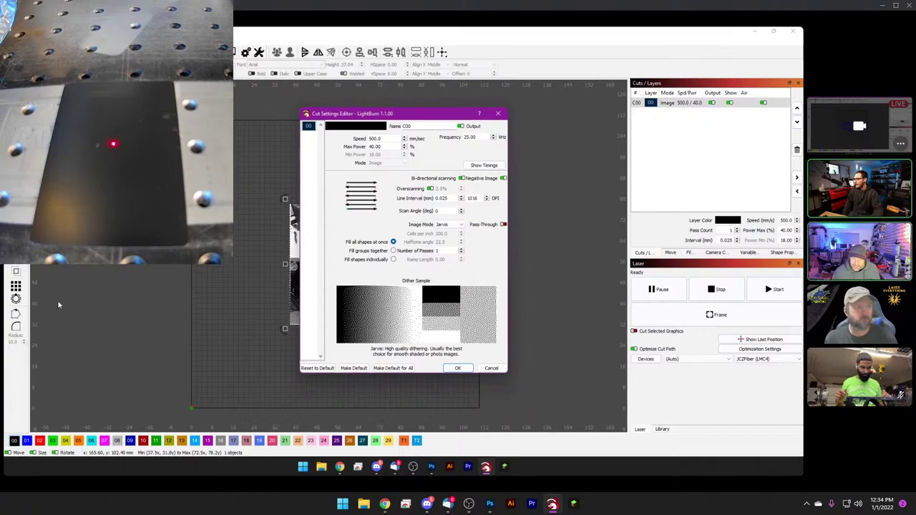
mouse_move(321, 293)
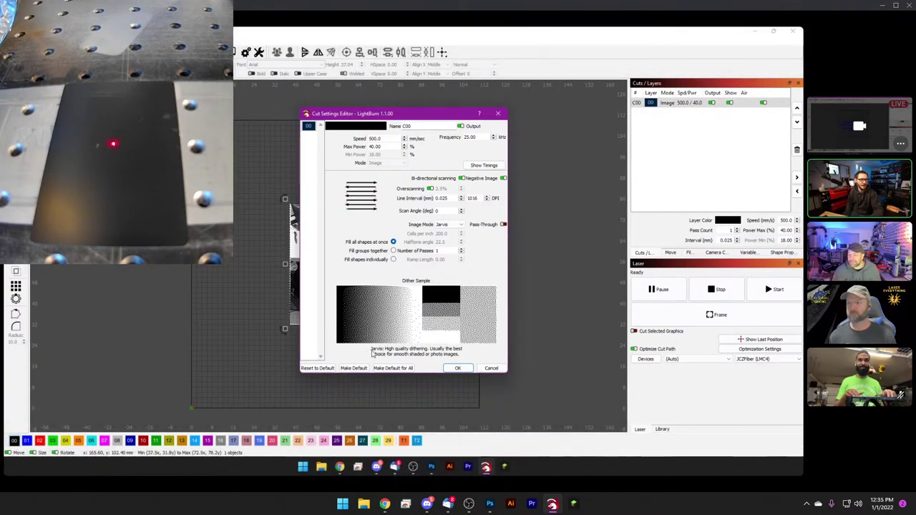
Accept the image layer's cut settings and start engraving the photo.
click(458, 369)
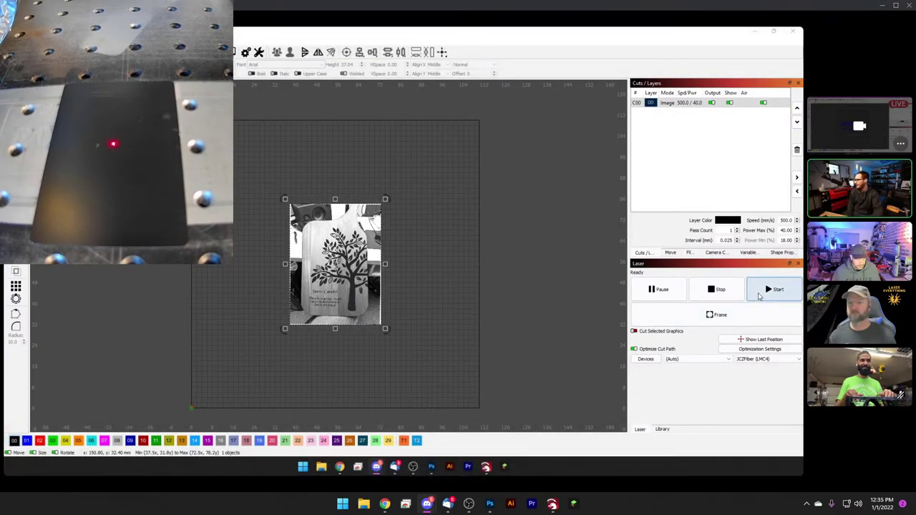
click(759, 297)
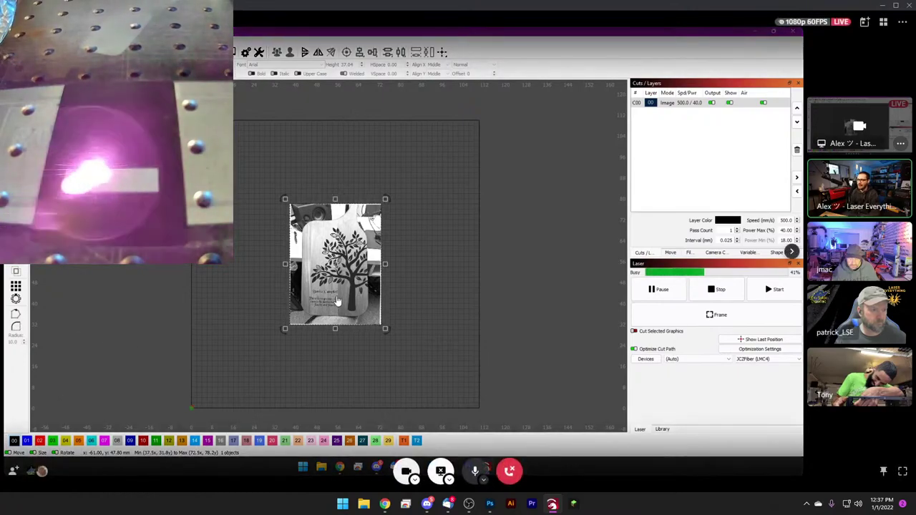
Examine the photo's Jarvis dither preview with its line interval and DPI in the image adjustment, and inspect the photo up close on the canvas.
right_click(345, 244)
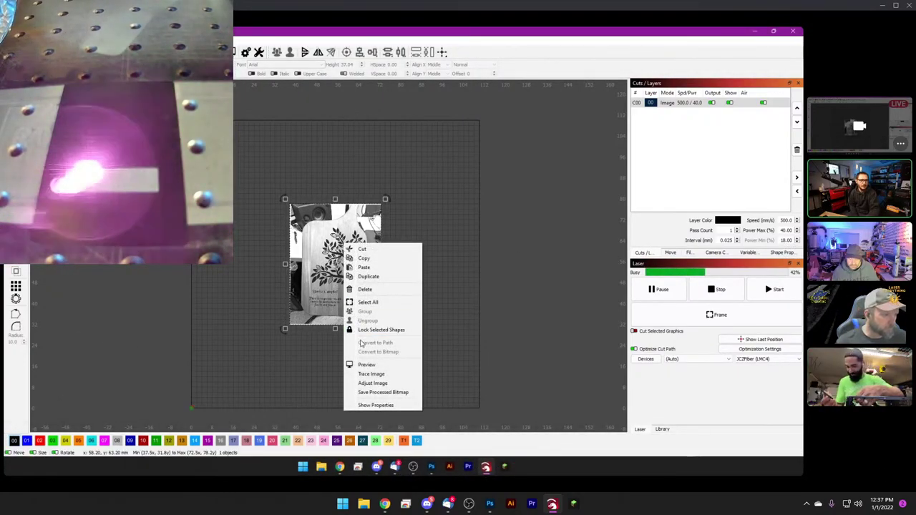
click(371, 383)
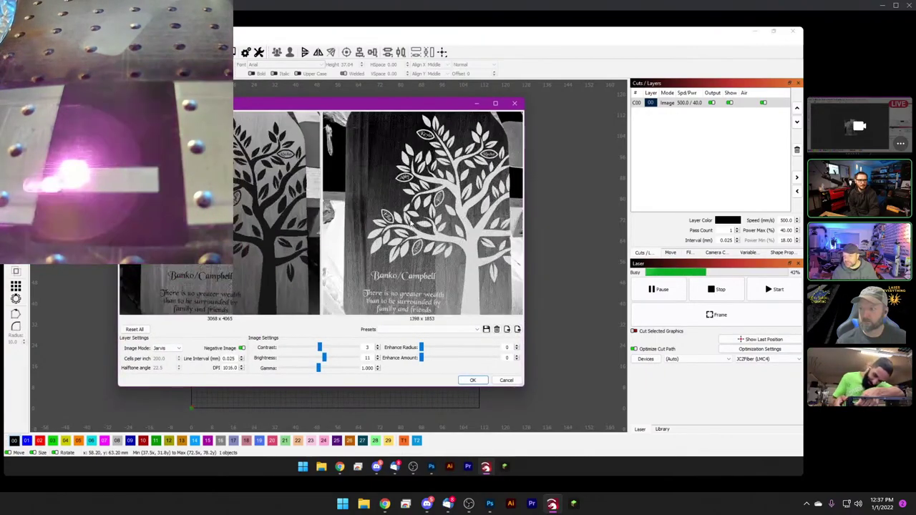
scroll(411, 223, up, 5)
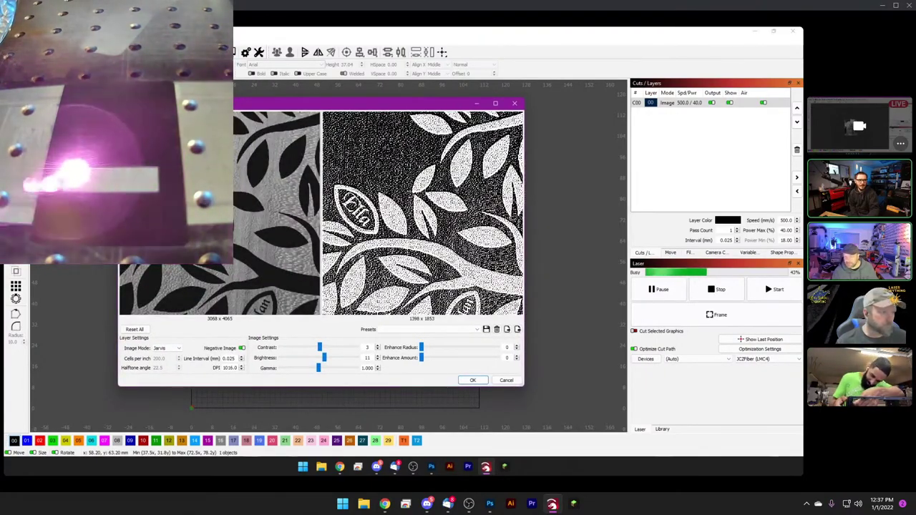
double_click(236, 368)
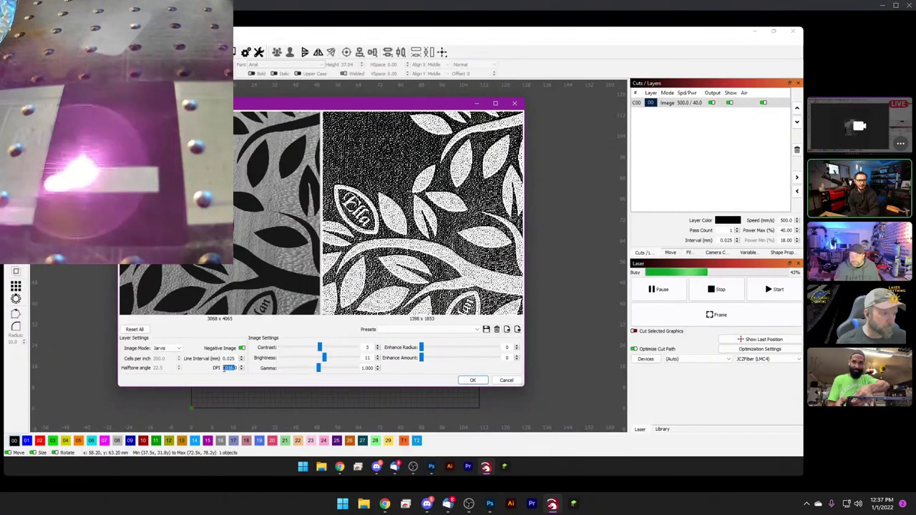
text(1016)
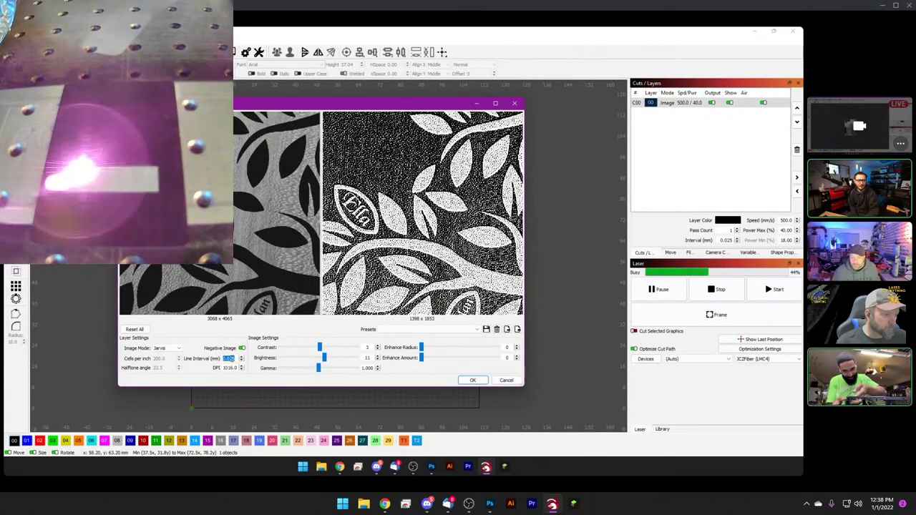
scroll(358, 275, down, 3)
scroll(358, 275, up, 4)
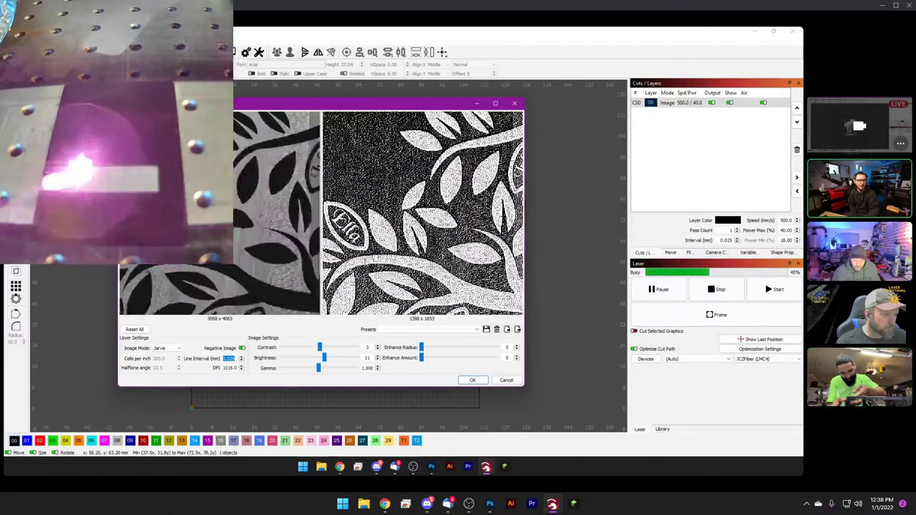
scroll(371, 189, down, 5)
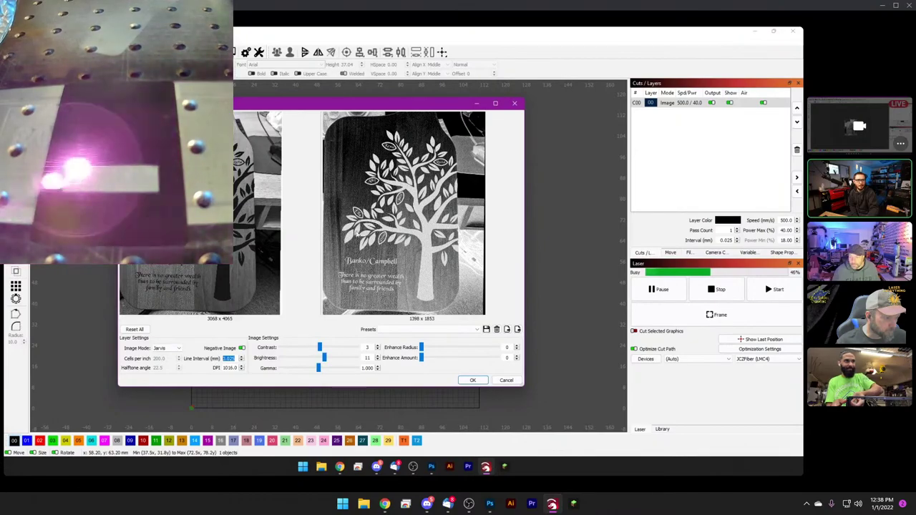
click(472, 381)
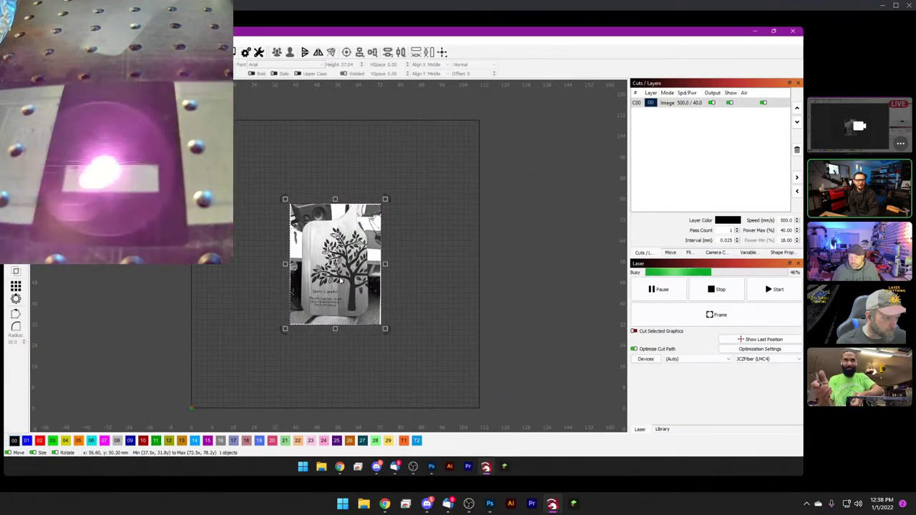
scroll(340, 265, up, 5)
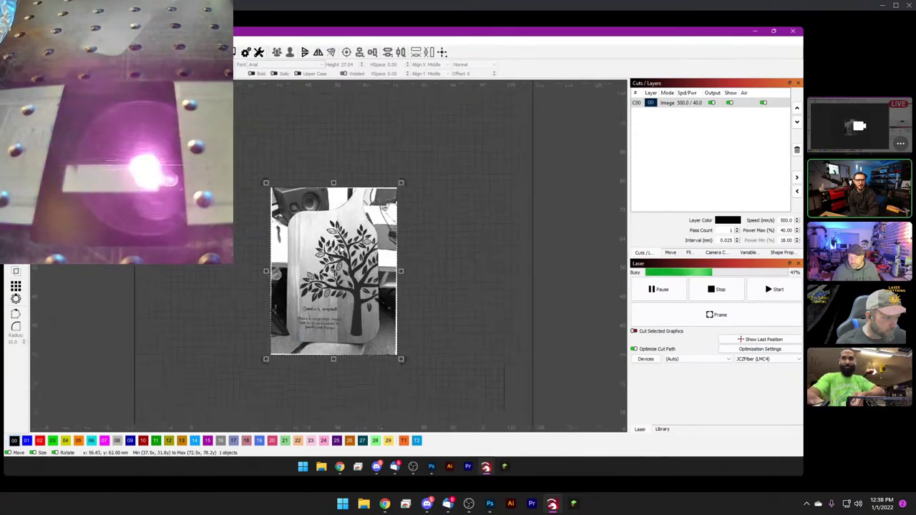
scroll(339, 262, down, 5)
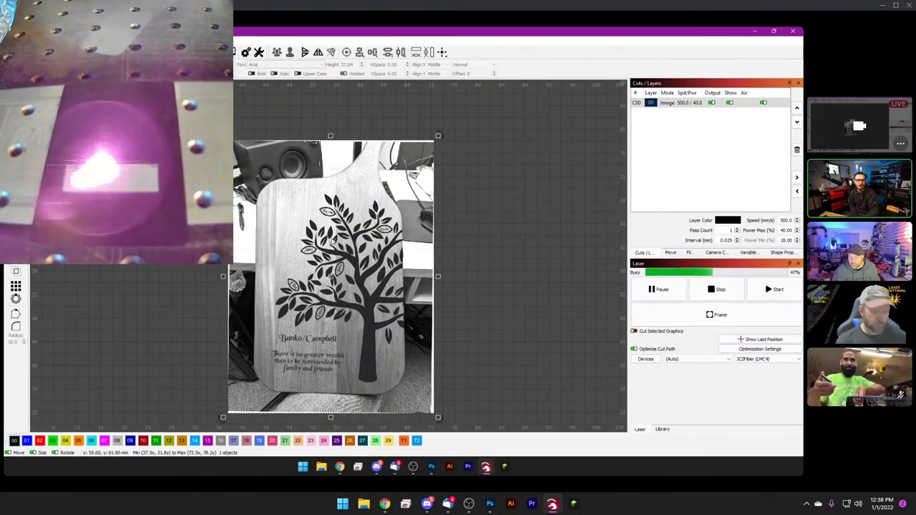
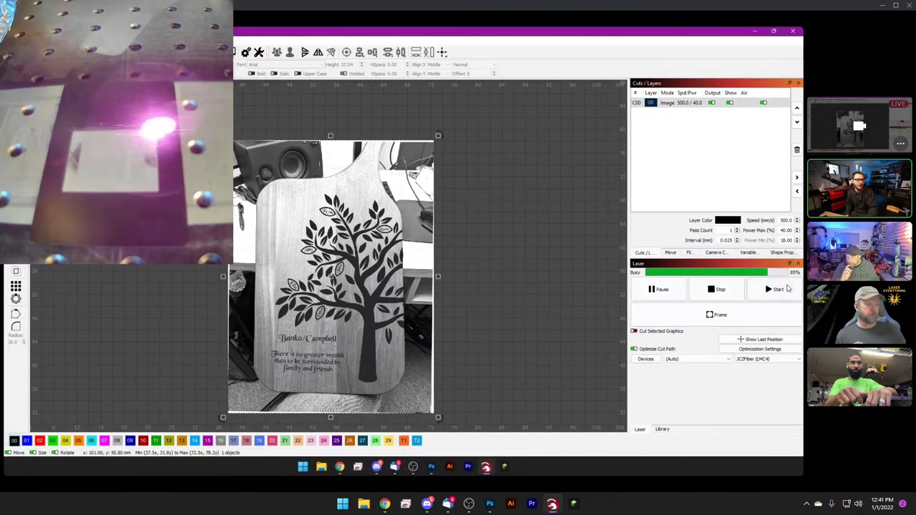
Stop the running engraving and change the photo's image adjustment to Halftone mode with 150 cells per inch.
click(716, 290)
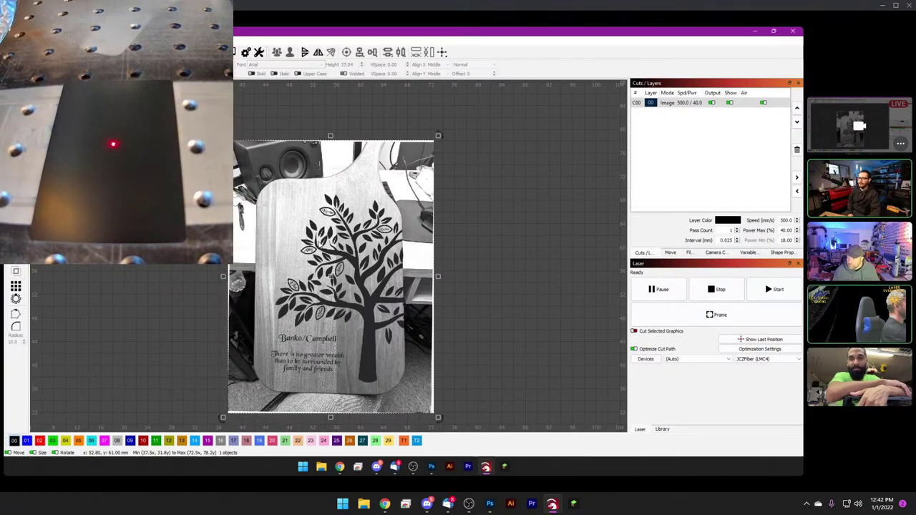
right_click(320, 244)
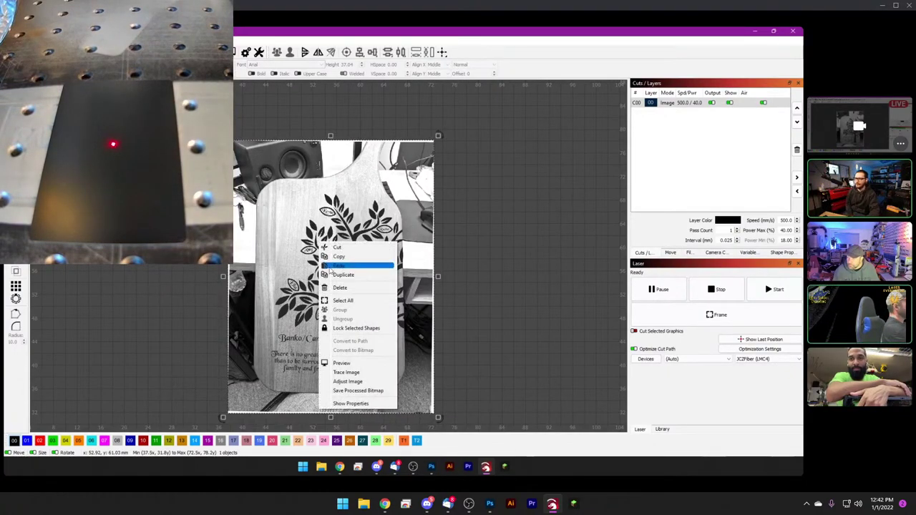
click(349, 382)
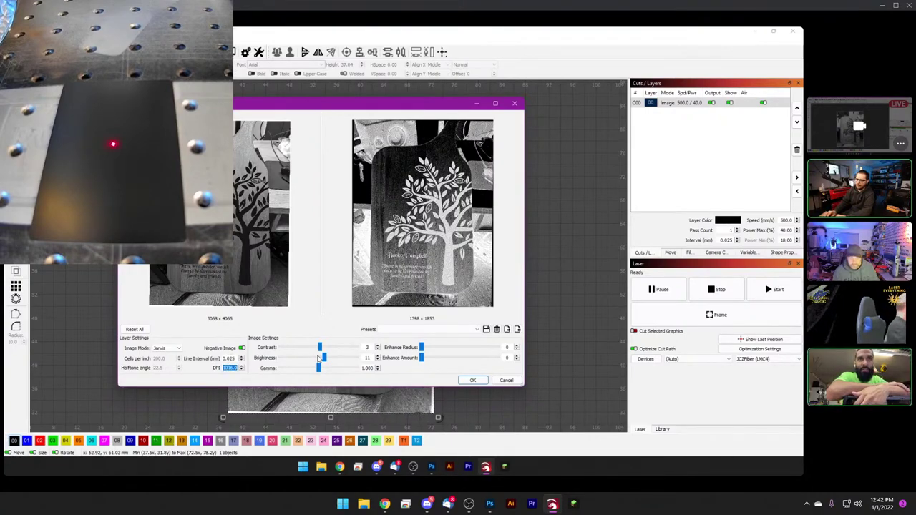
click(166, 349)
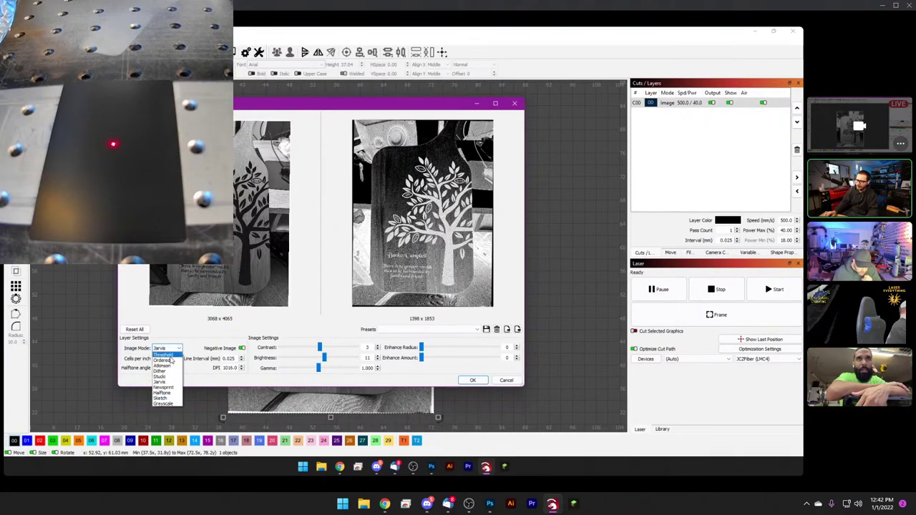
click(164, 394)
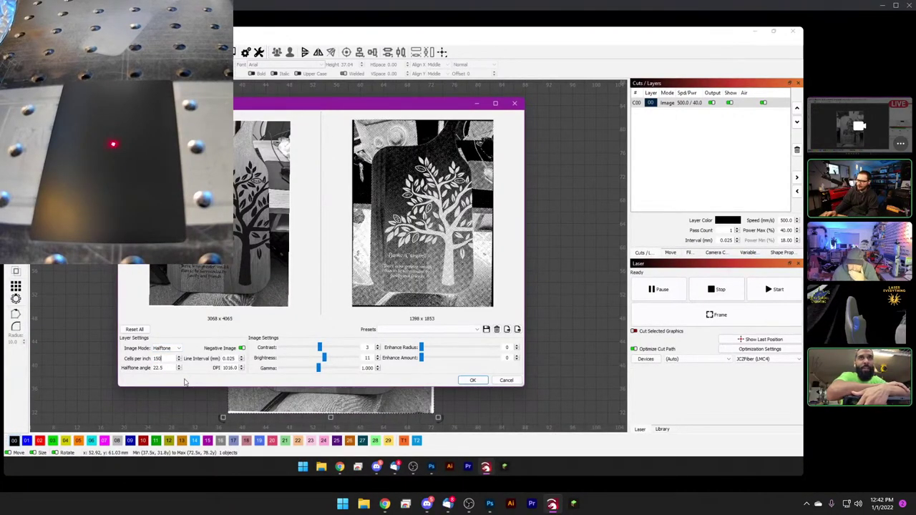
click(471, 380)
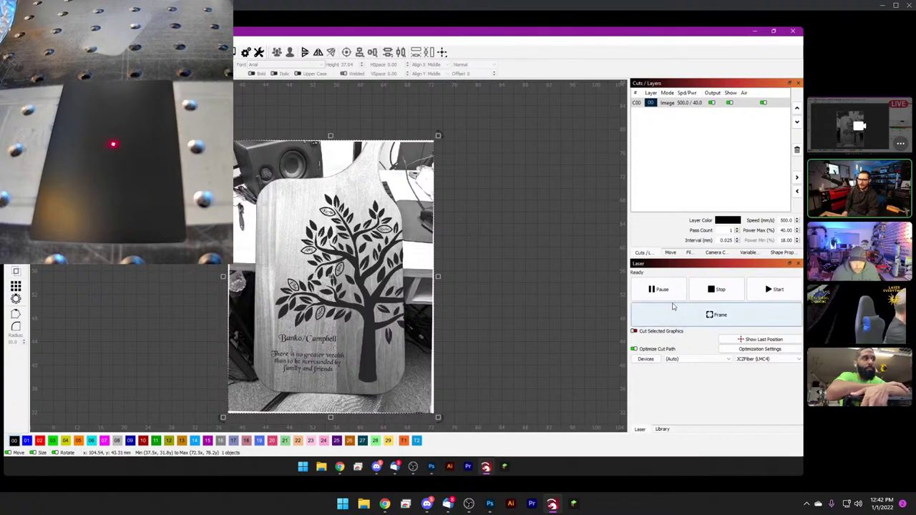
Set the image layer to 2000 mm/sec speed, 50% max power and 37 kHz frequency, and start the engraving.
double_click(671, 106)
click(381, 139)
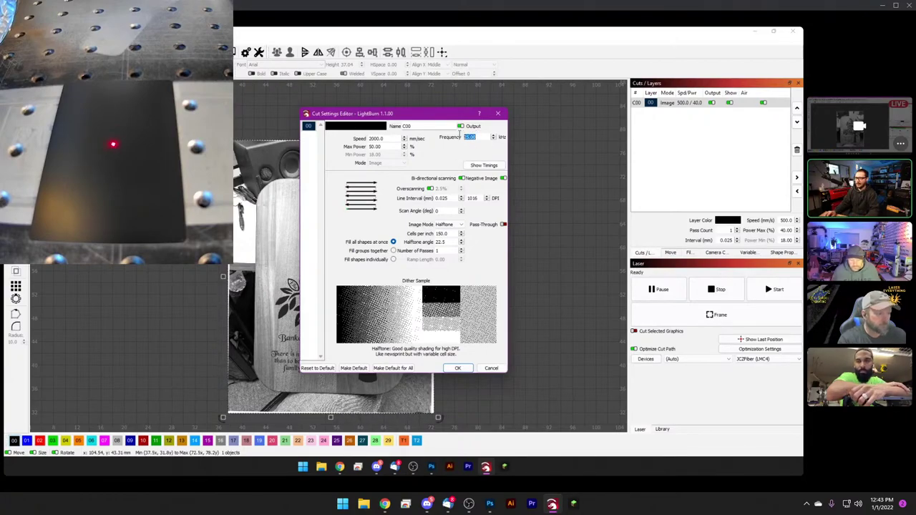
text(7)
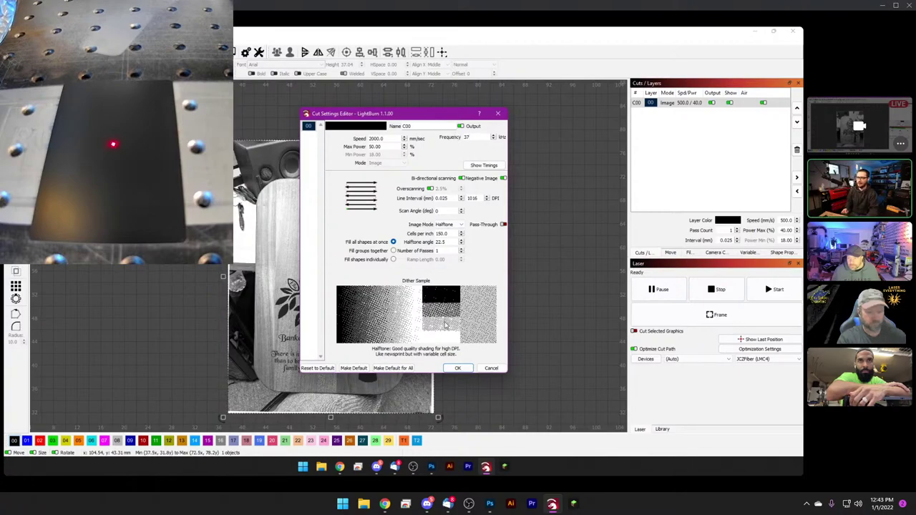
click(459, 367)
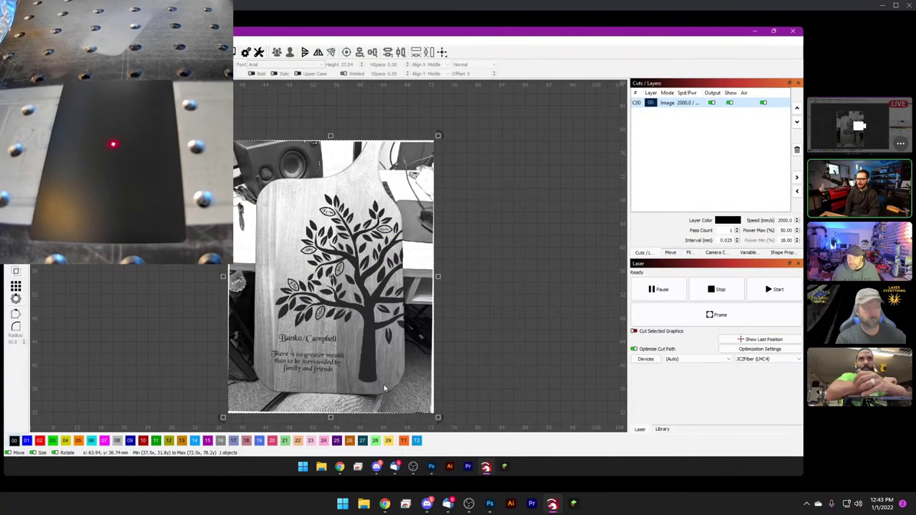
click(761, 290)
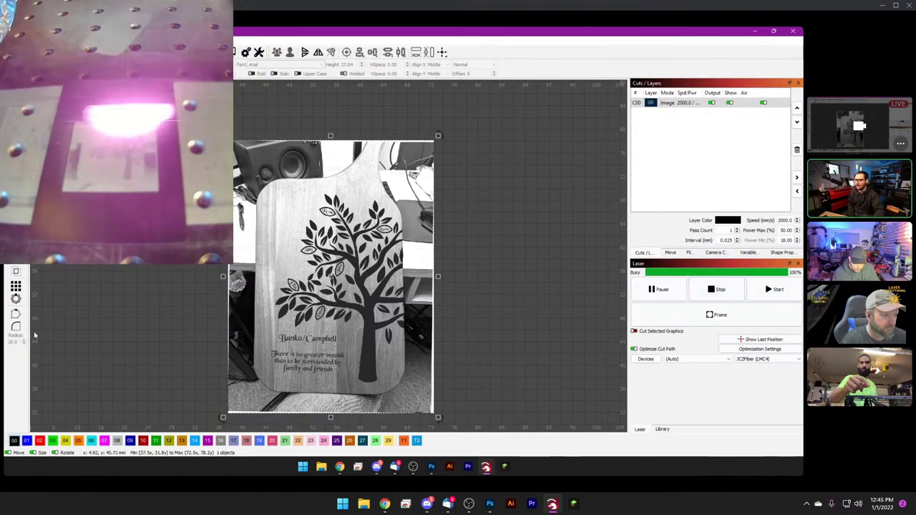
Show the presenter's webcam enlarged in the Discord call, and return to the enlarged LightBurn screen share.
mouse_move(793, 316)
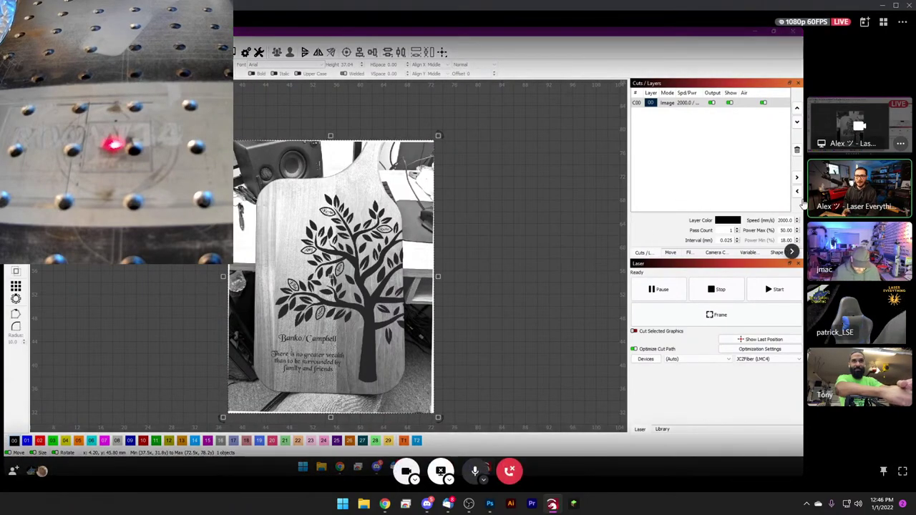
click(859, 188)
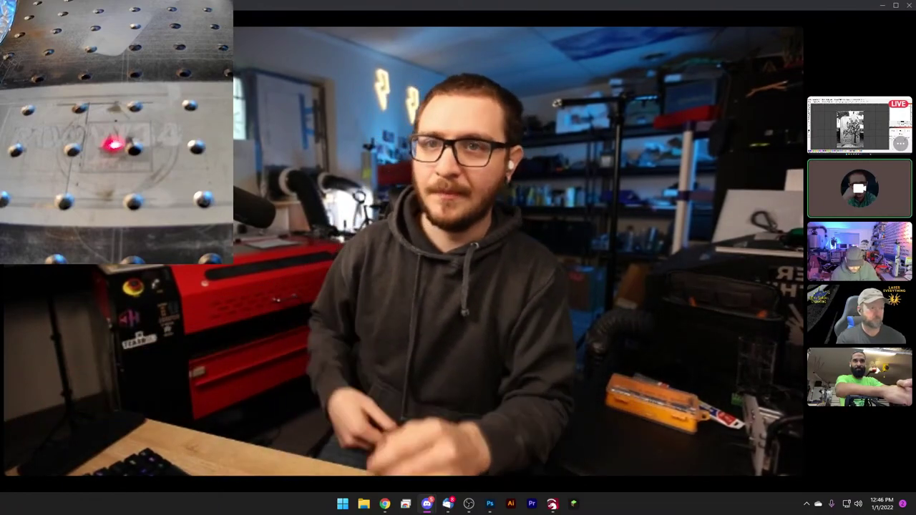
click(839, 122)
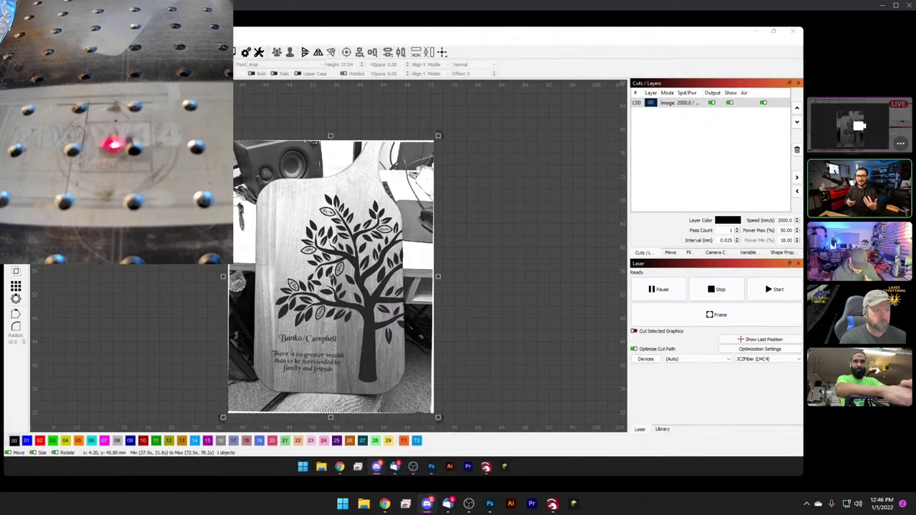
click(287, 251)
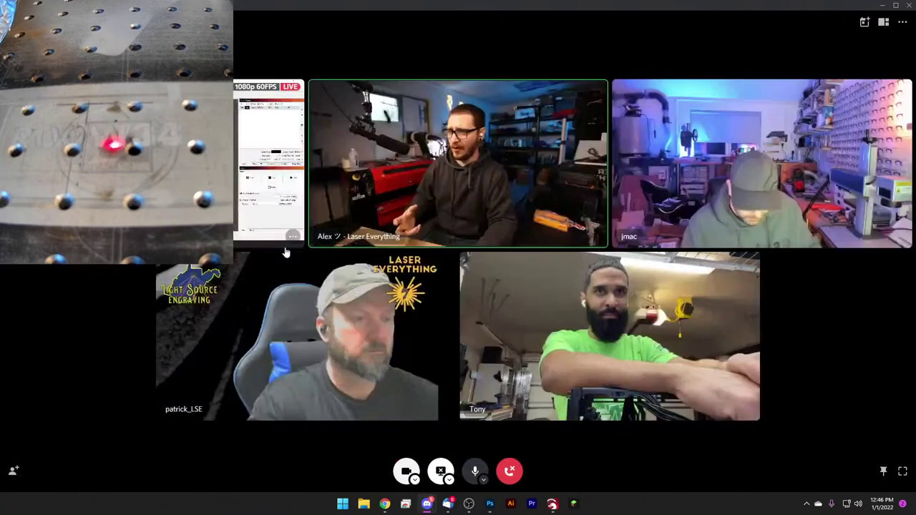
click(275, 215)
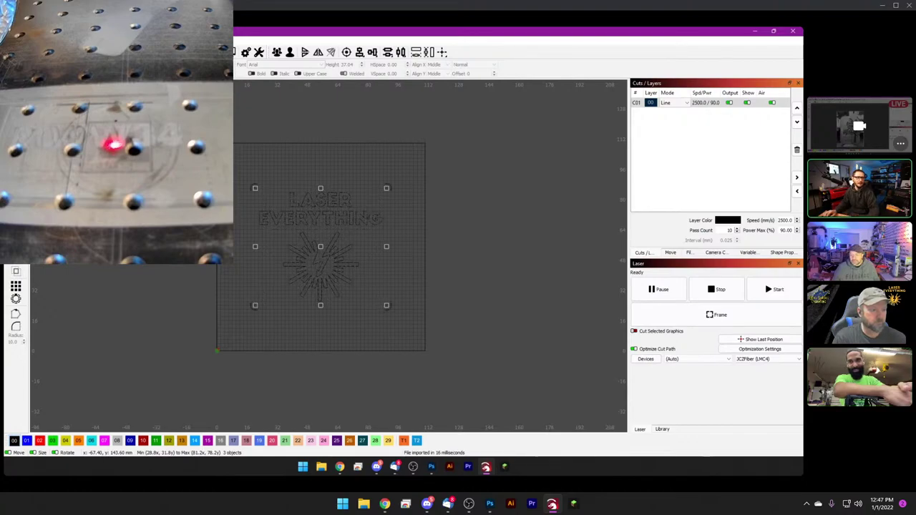
Rotate the imported Laser Everything logo 90 degrees counter-clockwise and assign it to layer 01.
drag(387, 187, 264, 184)
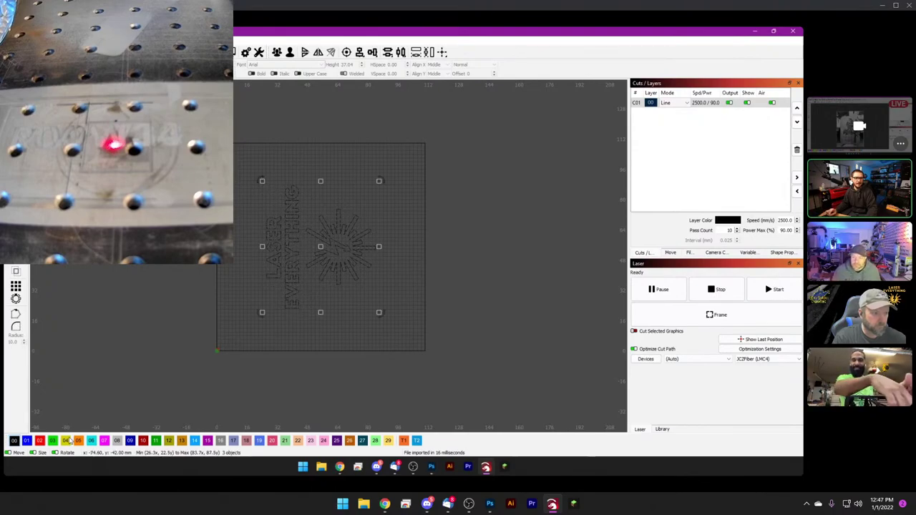
click(26, 441)
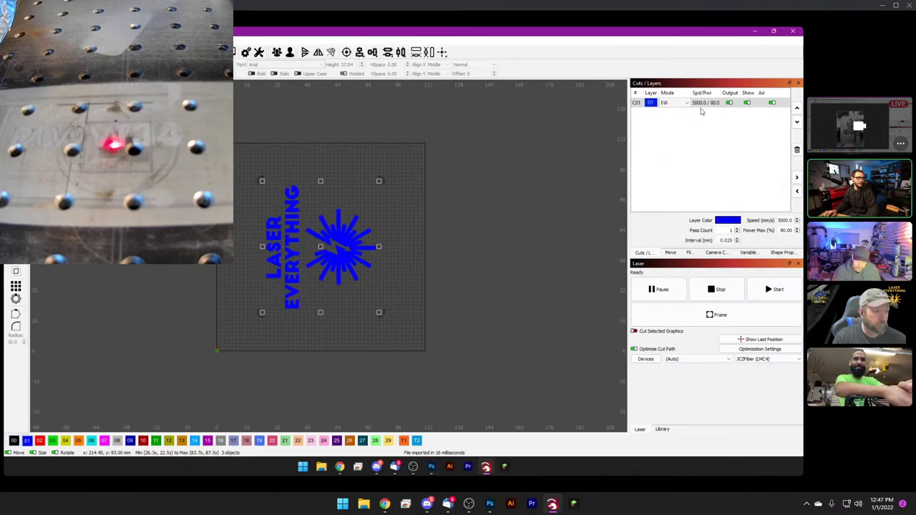
Assign the Cut preset for Aluminum from the material library to the logo's layer and collapse the Cut group.
click(663, 430)
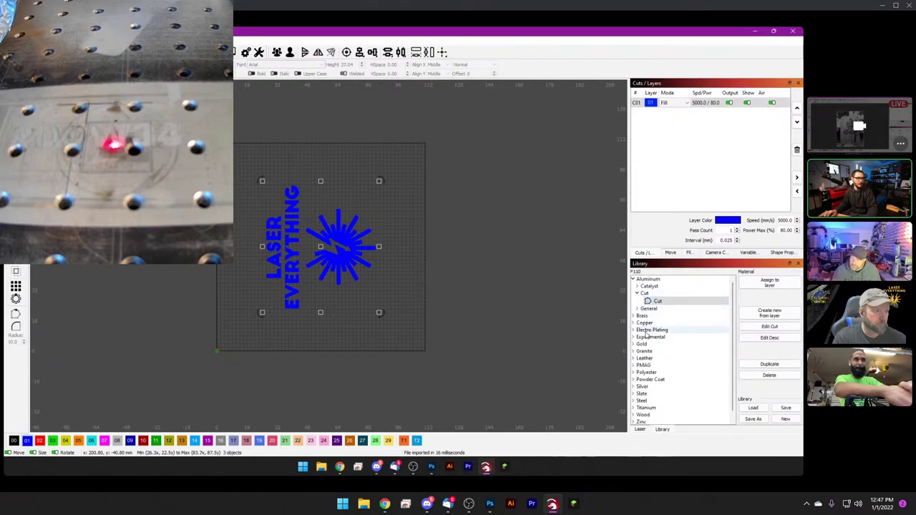
click(633, 280)
click(633, 279)
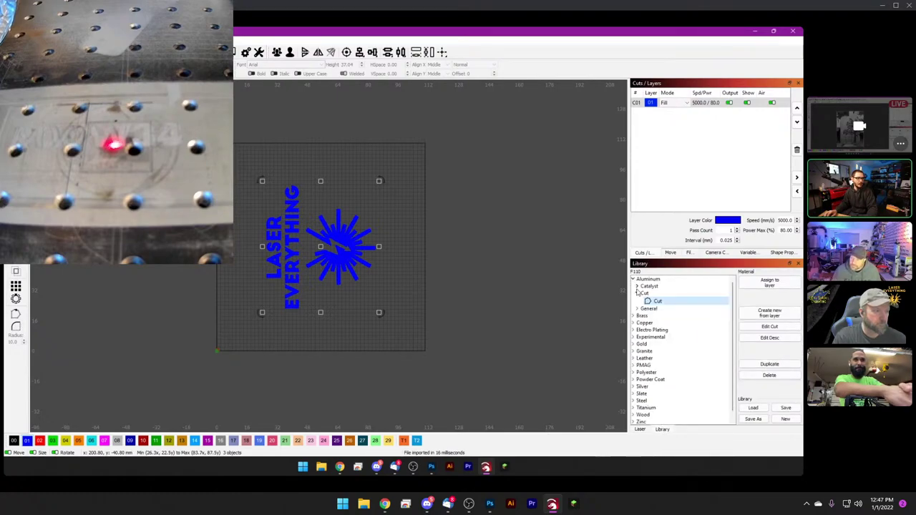
click(658, 301)
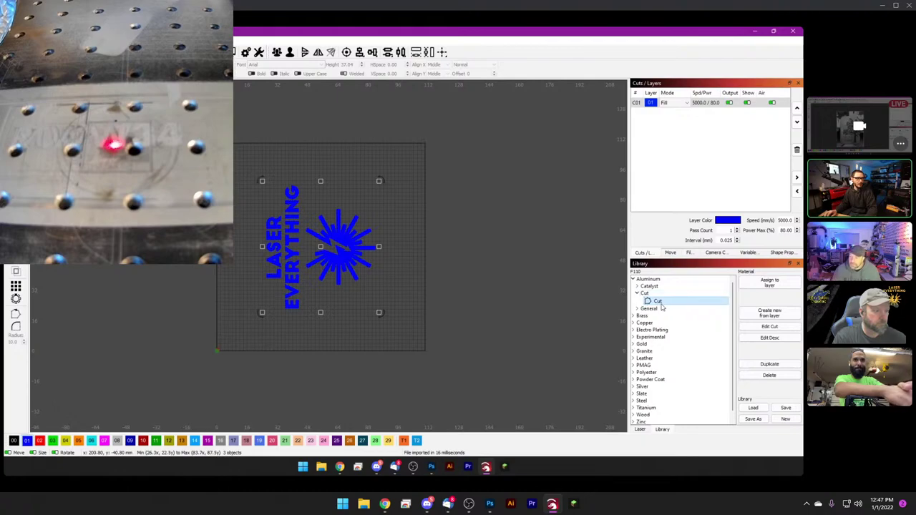
click(764, 285)
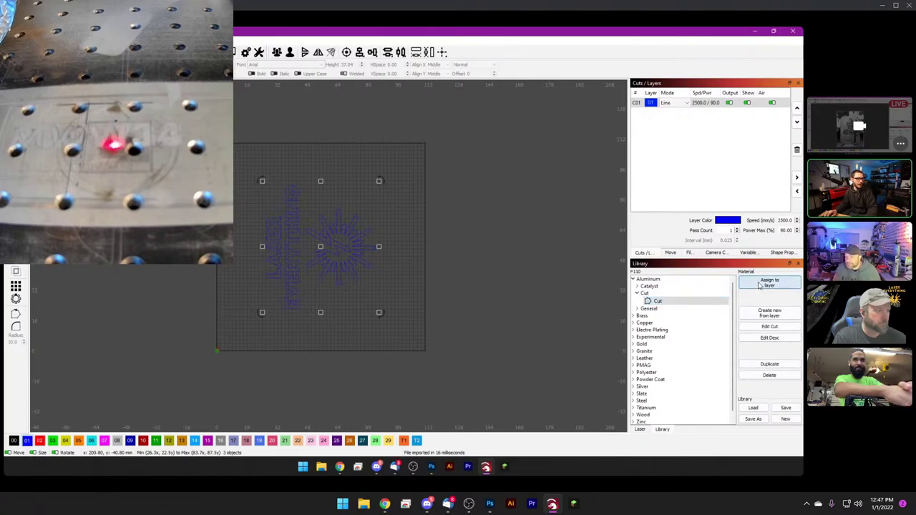
click(637, 293)
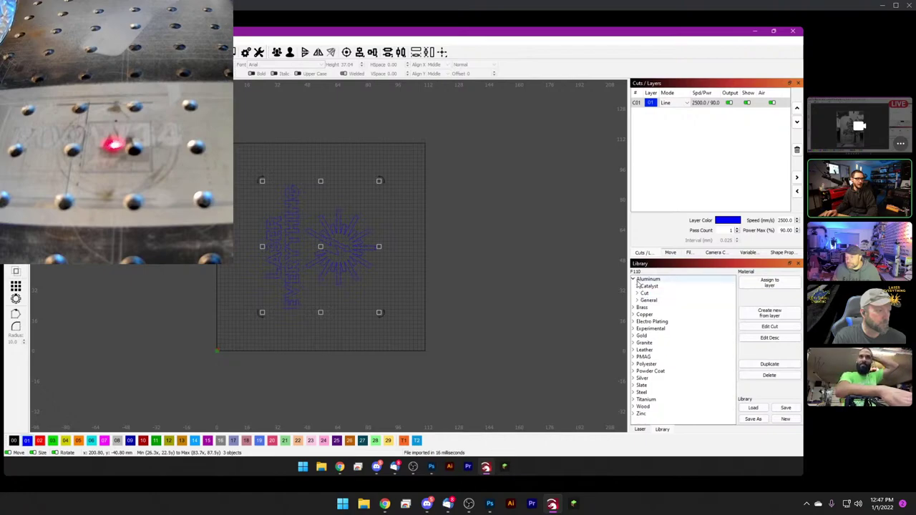
Assign the General Engrave preset for Aluminum from the material library to the logo's layer and deselect the logo.
click(637, 301)
click(662, 316)
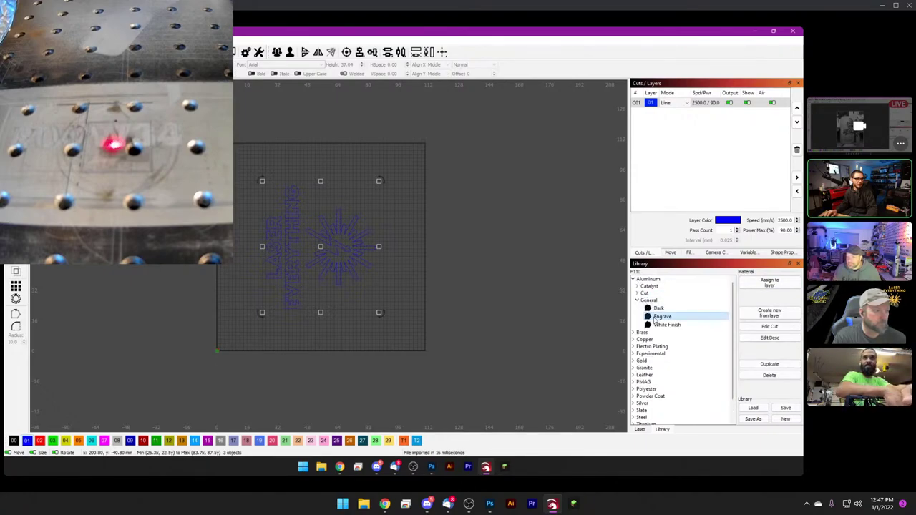
click(761, 285)
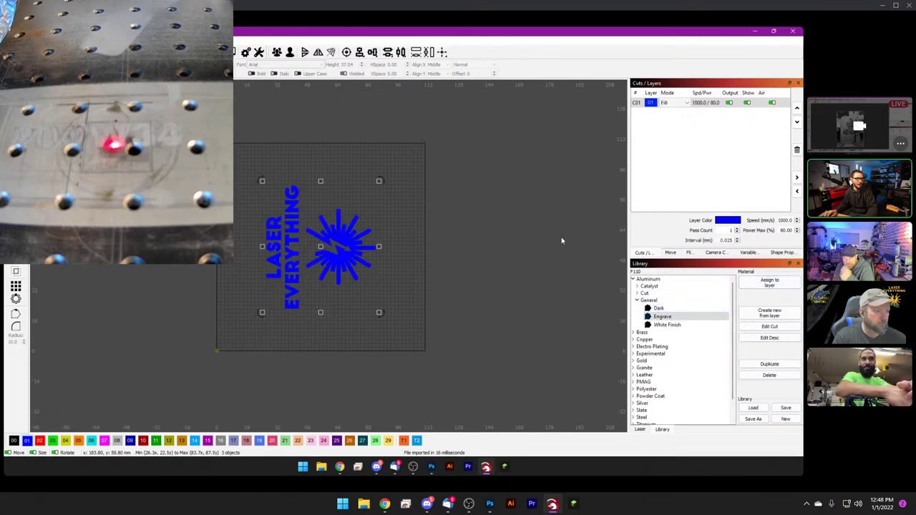
click(522, 227)
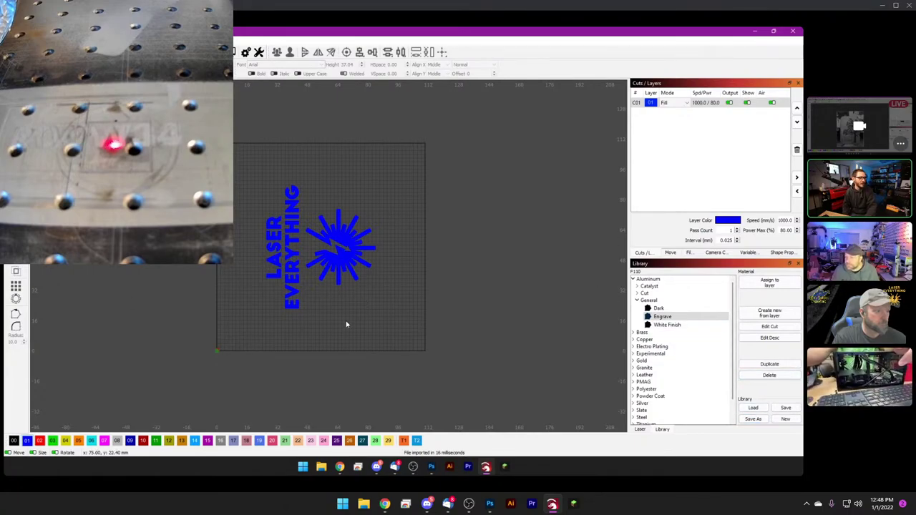
Set the line interval of the logo's fill layer to 0.05 mm.
click(43, 42)
mouse_move(64, 42)
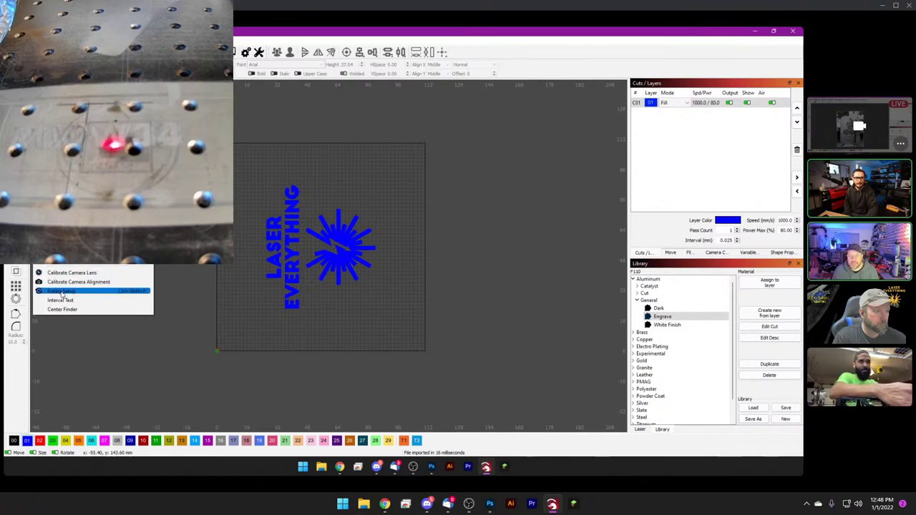
double_click(652, 103)
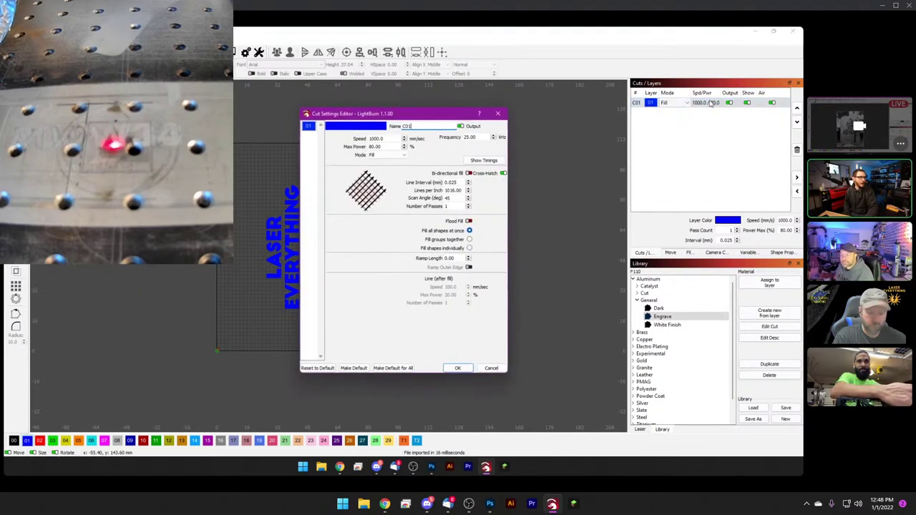
double_click(455, 182)
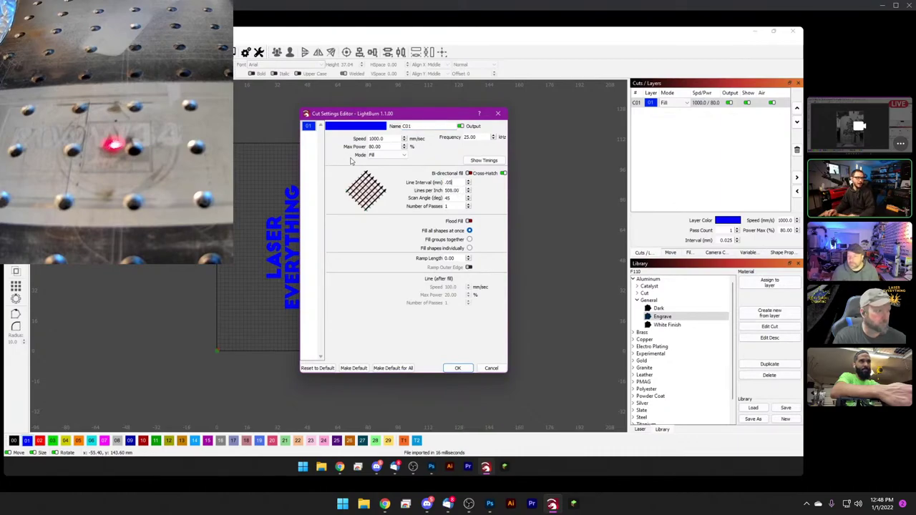
click(451, 368)
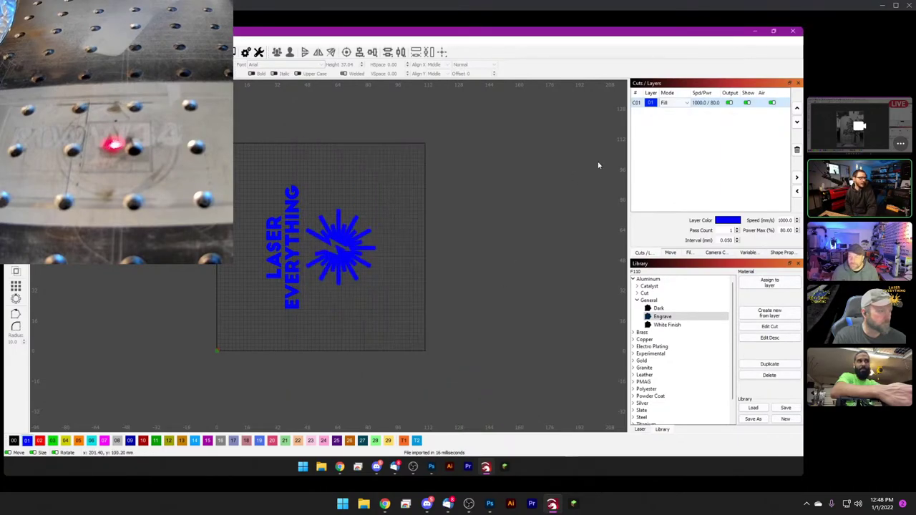
Open the rotary setup and set the chuck rotary to 12800 steps per rotation.
click(54, 41)
click(54, 291)
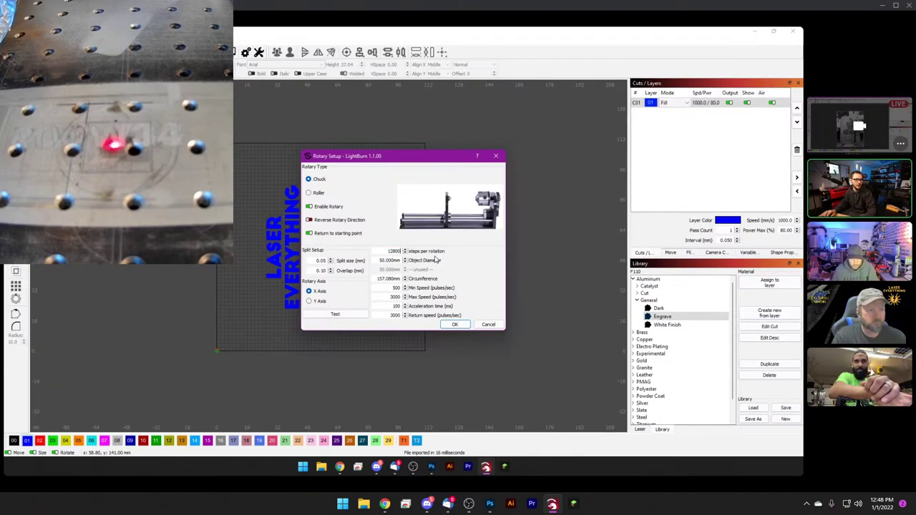
key(Tab)
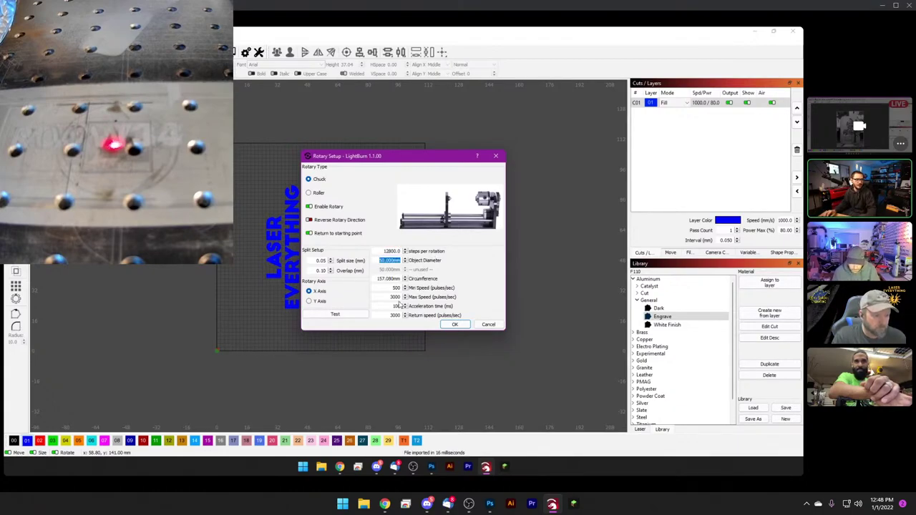